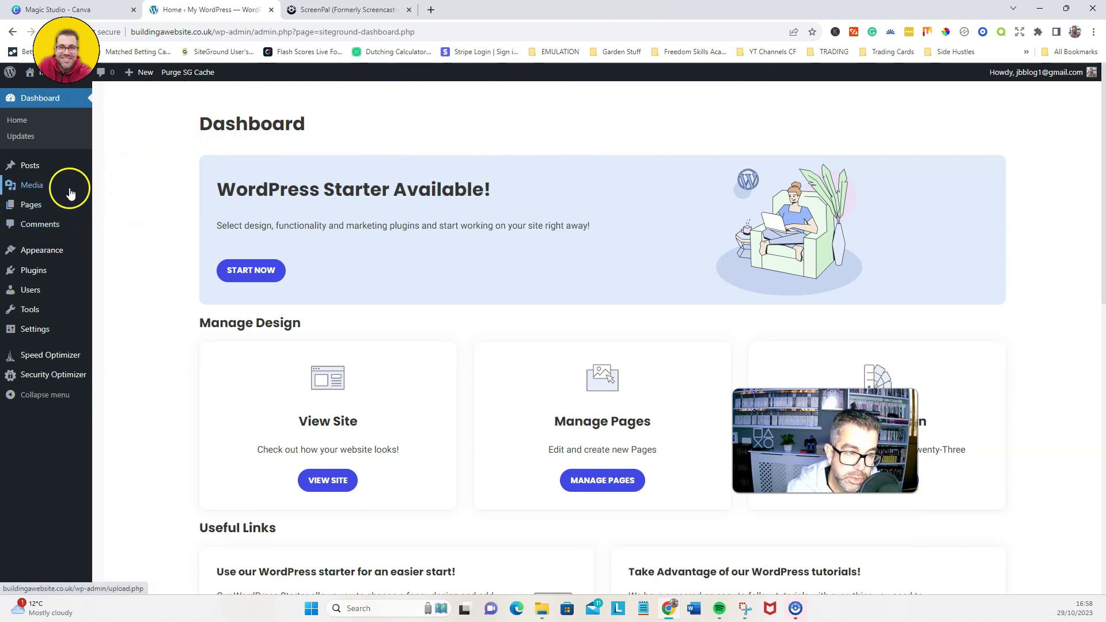
- Search plugins for 'elementor', then install and activate Elementor Website Builder
mouse_move(33, 276)
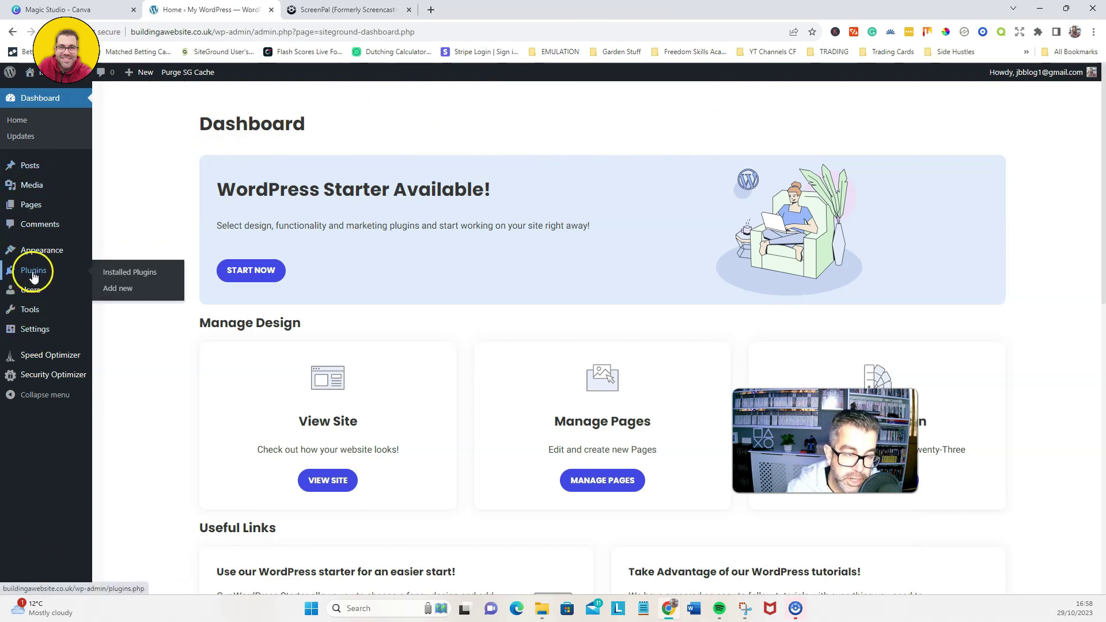
left_click(124, 291)
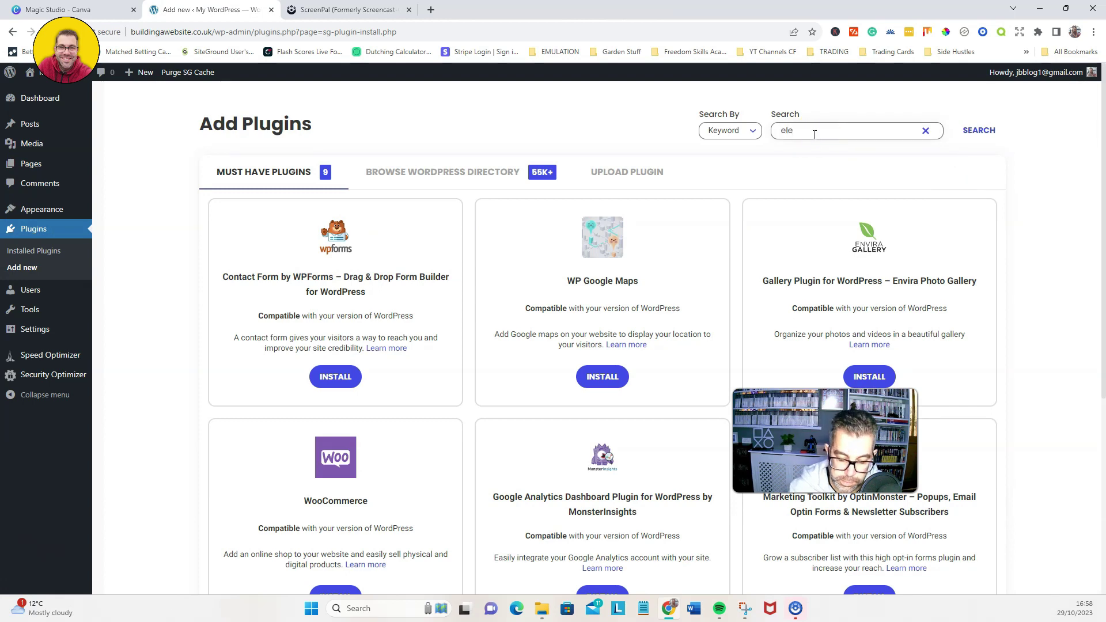
key("Return")
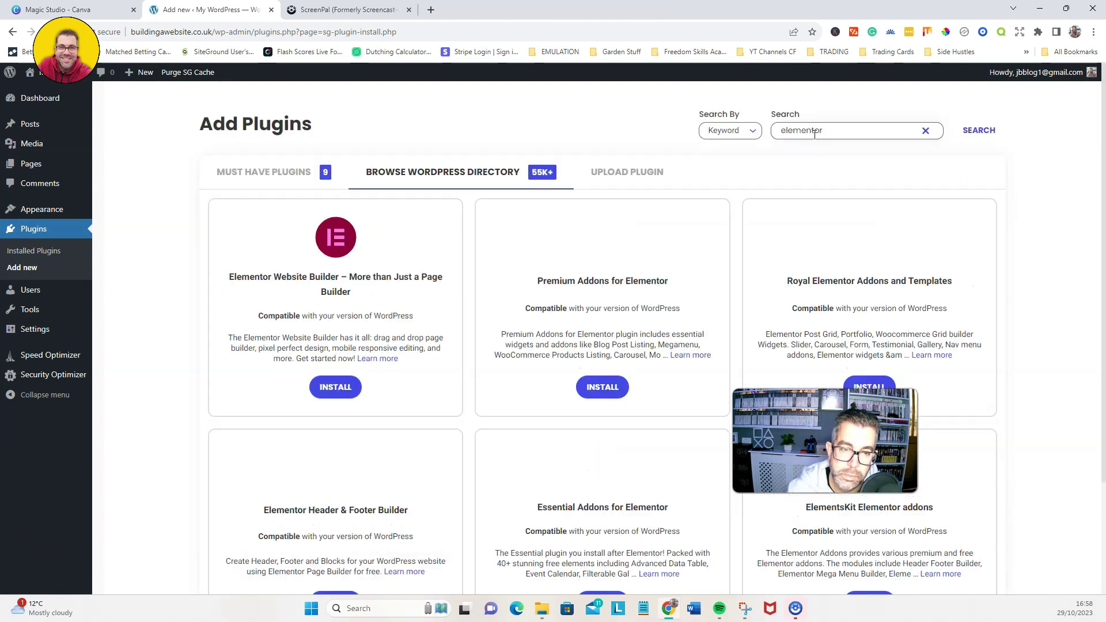
left_click(336, 387)
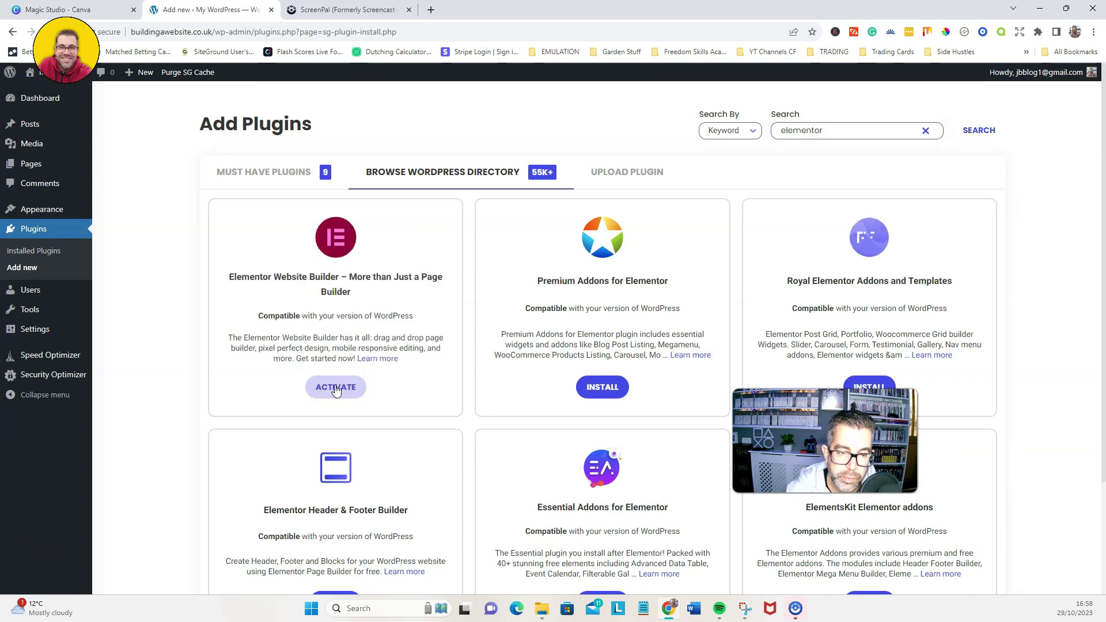
left_click(349, 387)
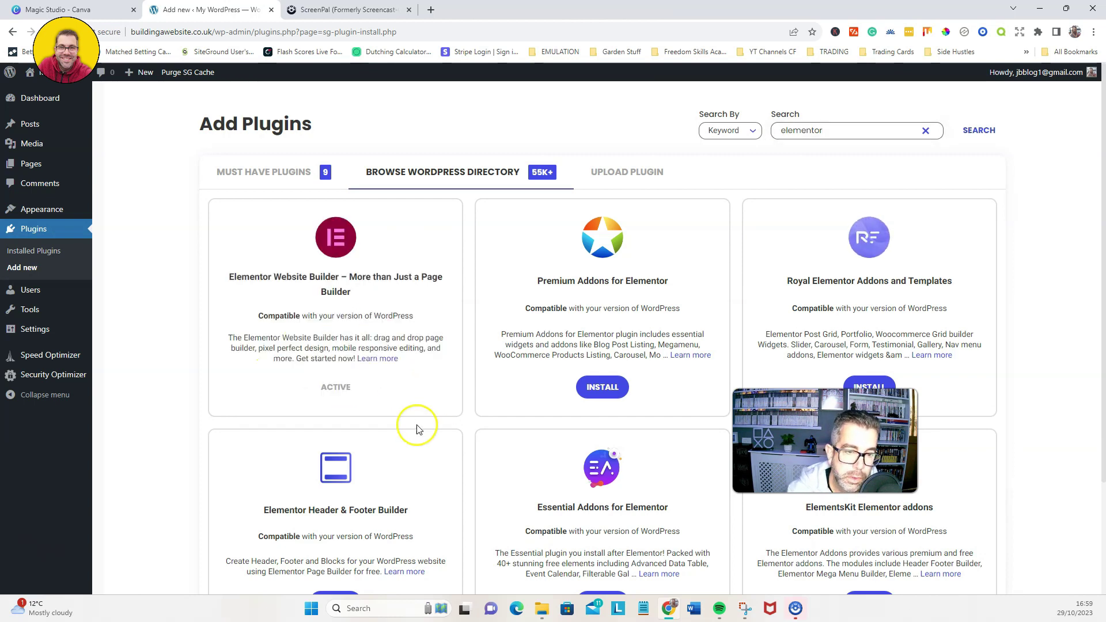
- Skip Elementor's logo setup and dismiss the Elementor AI announcement
mouse_move(41, 210)
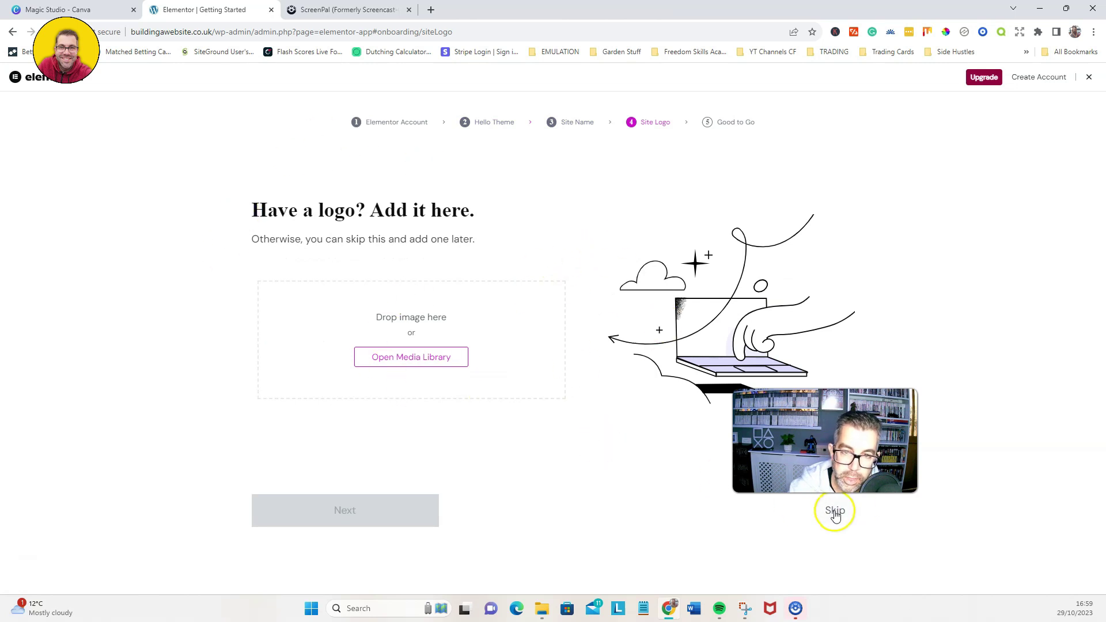
left_click(835, 511)
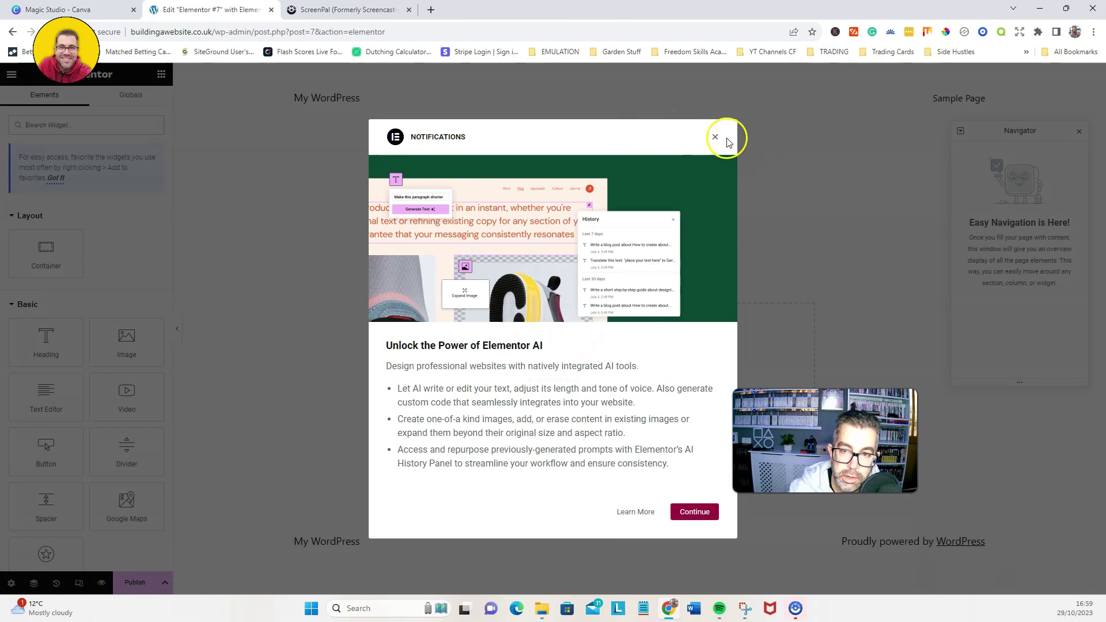
left_click(716, 137)
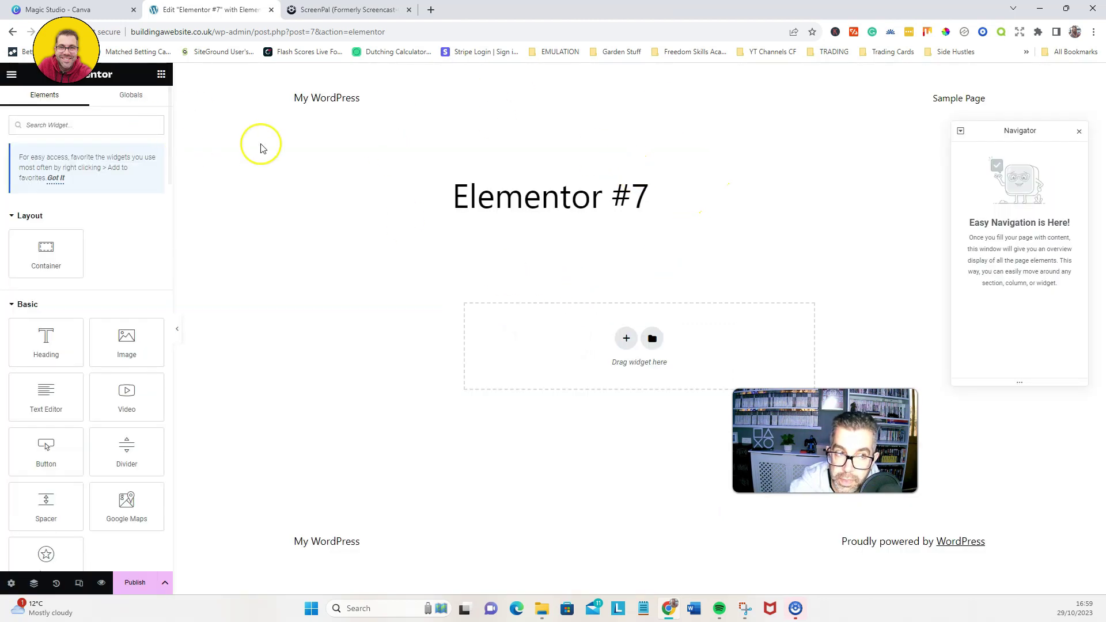
- Set the Elementor editor's exit destination to WP Dashboard and apply it
left_click(11, 74)
left_click(48, 318)
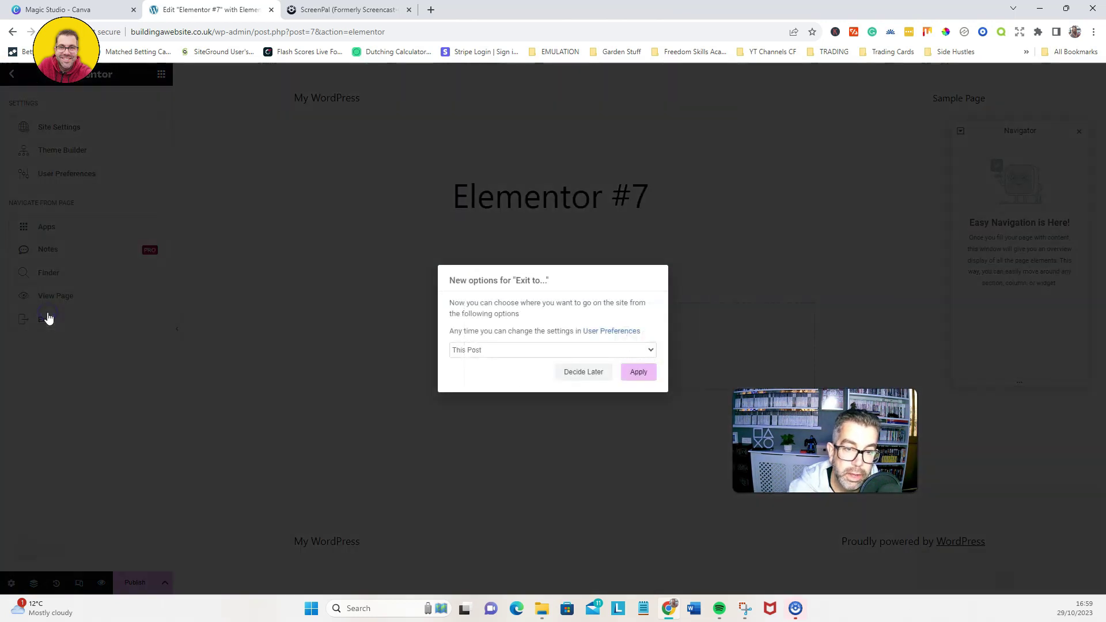
left_click(638, 353)
left_click(472, 377)
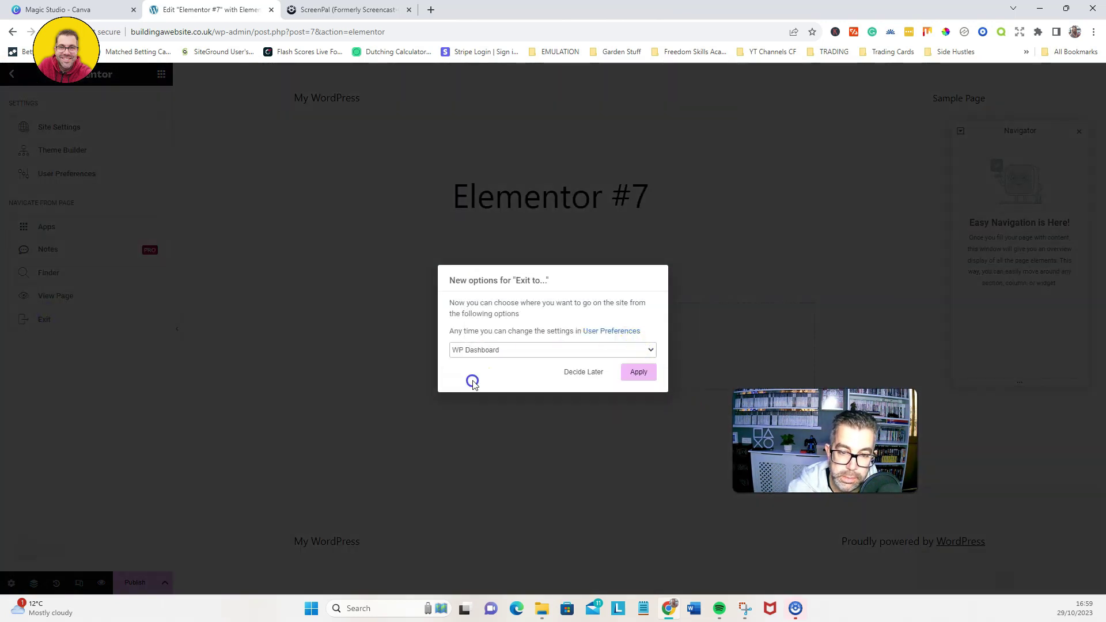
left_click(640, 371)
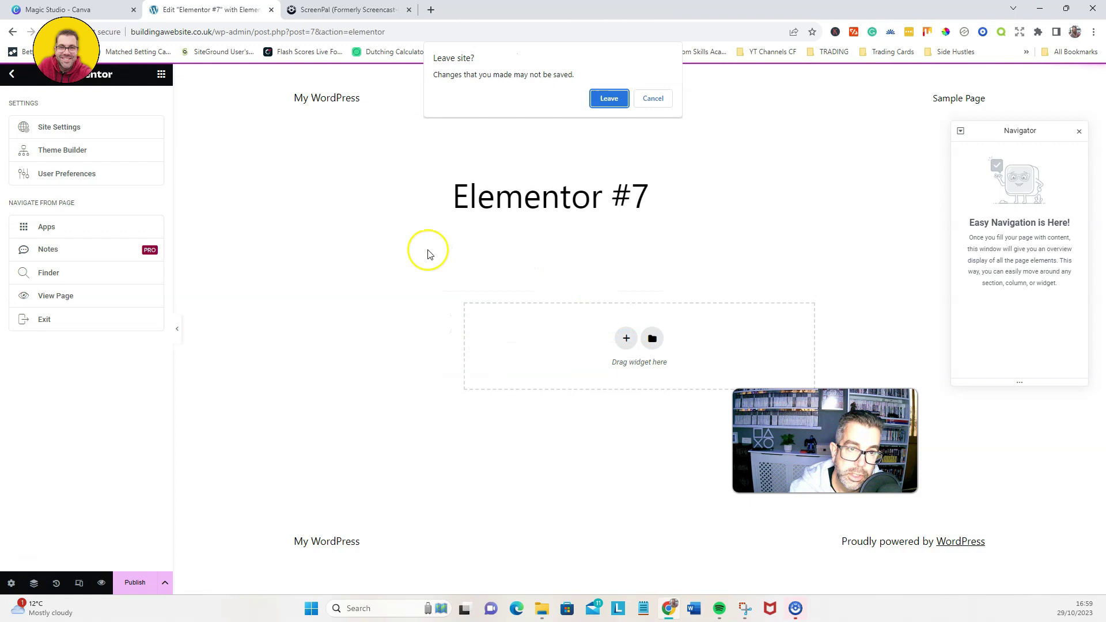
- Leave the editor, search themes for 'astra', then install and activate Astra
left_click(594, 99)
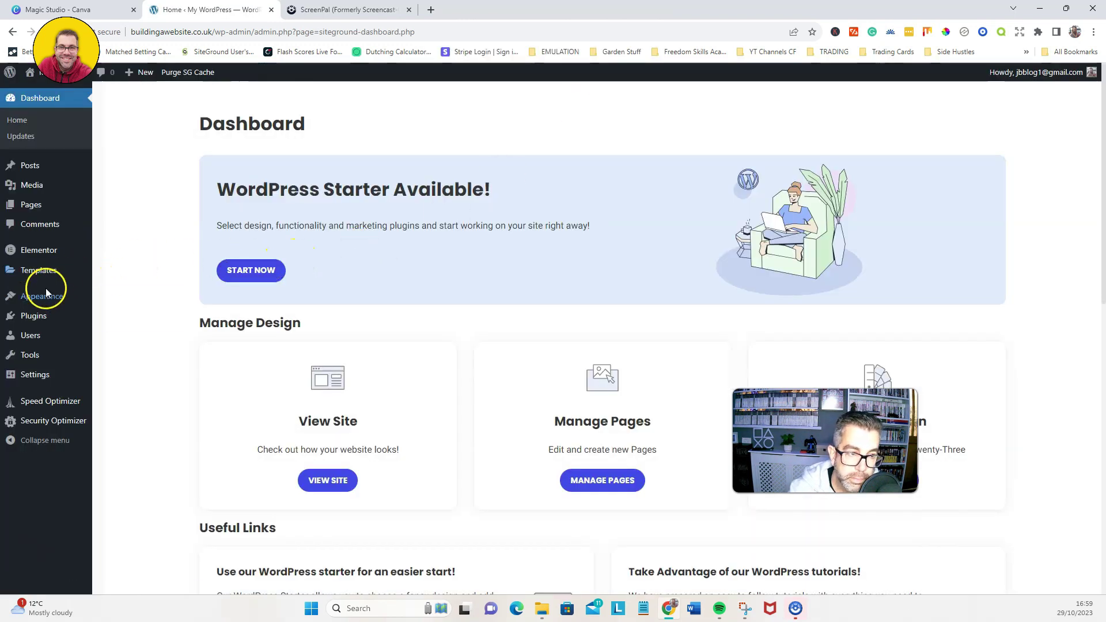
mouse_move(45, 292)
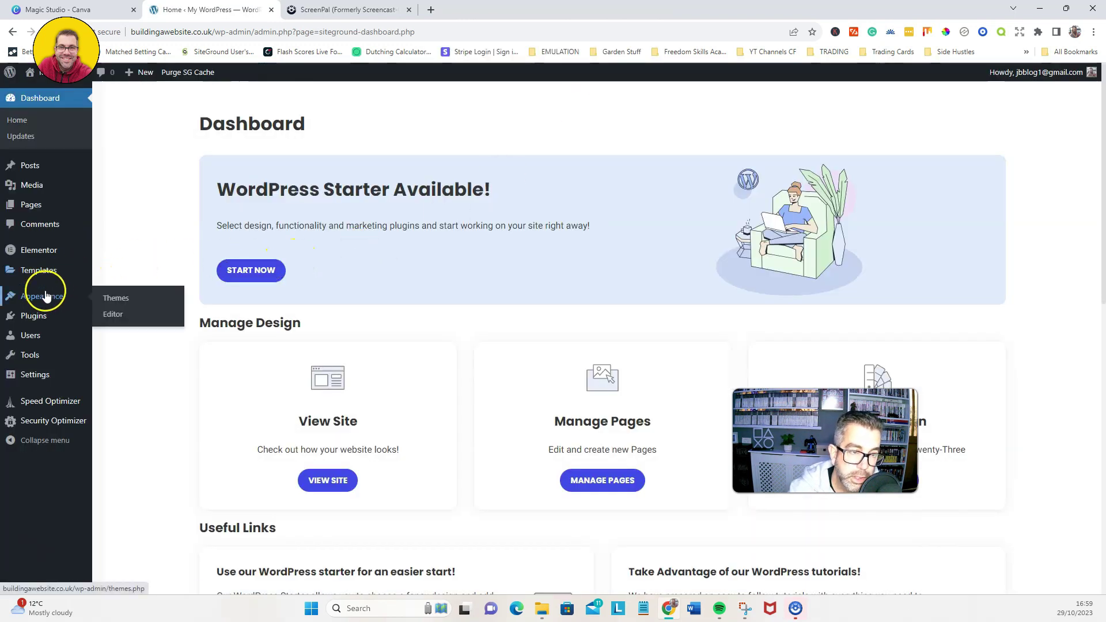
left_click(114, 300)
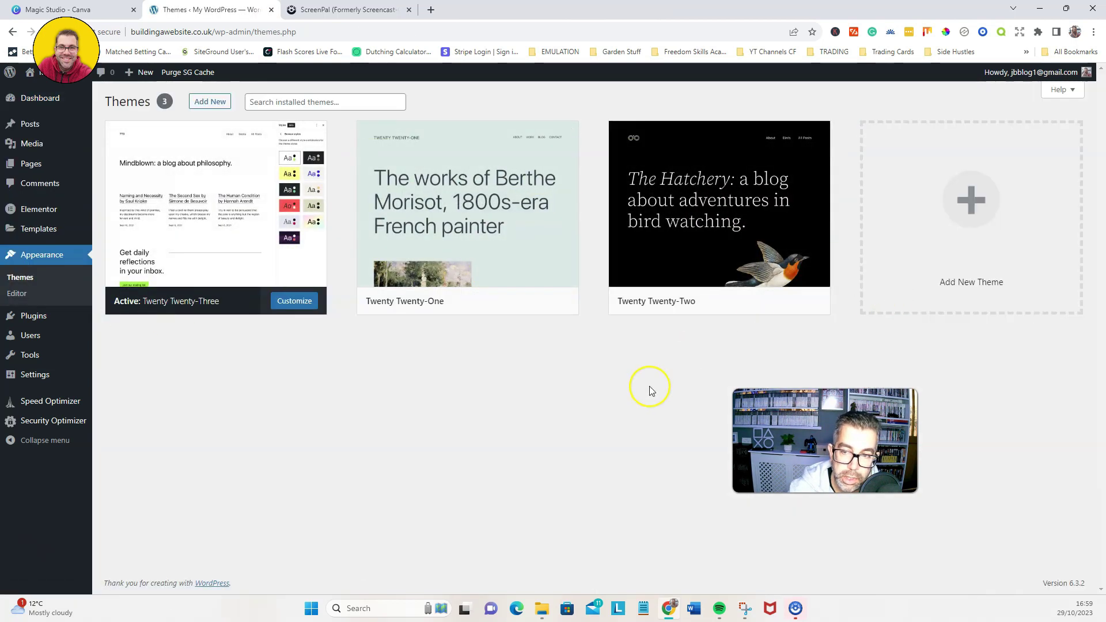
left_click(957, 212)
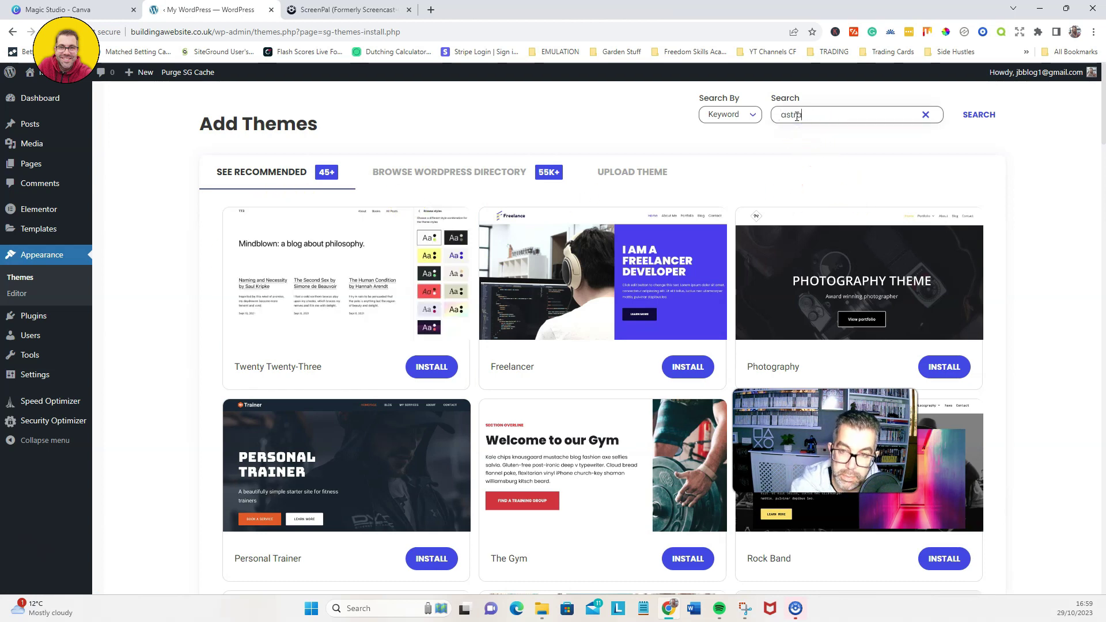
key("Return")
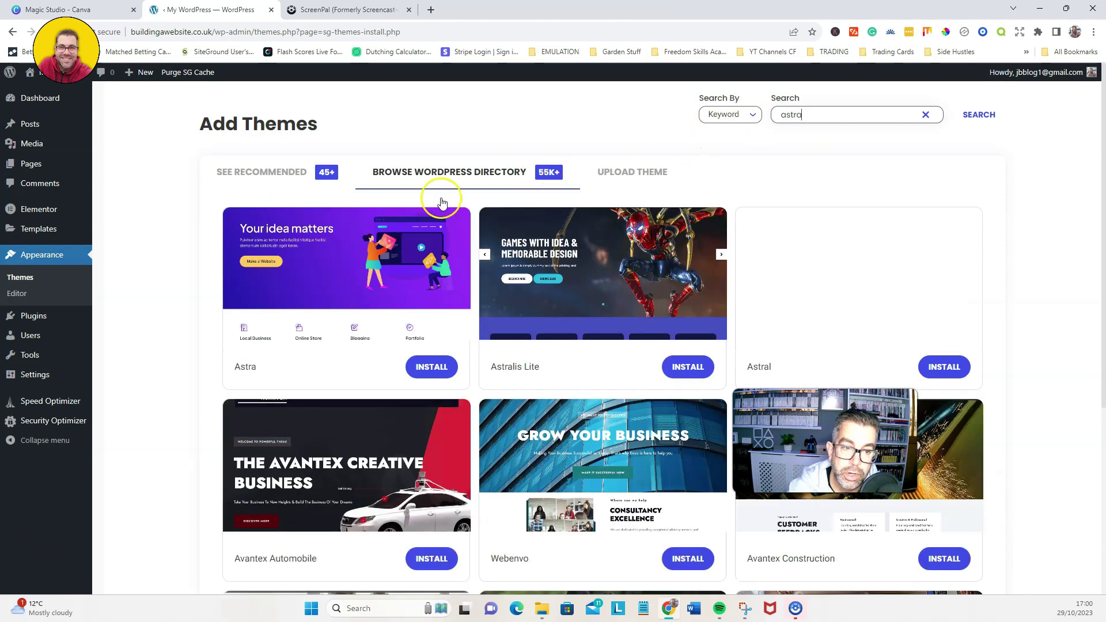
left_click(434, 367)
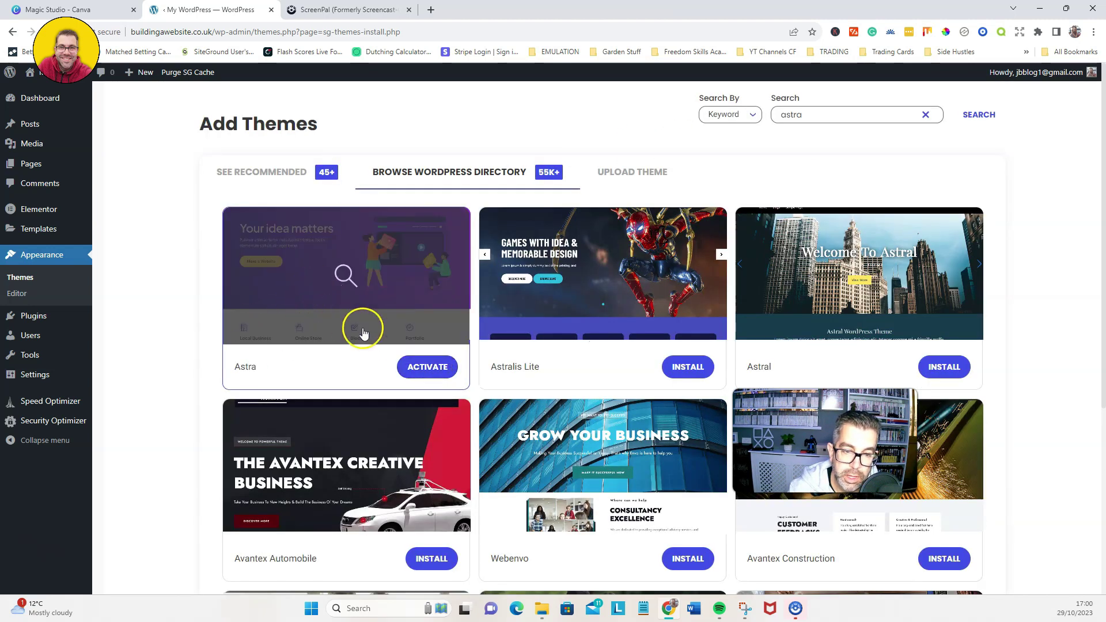
left_click(426, 369)
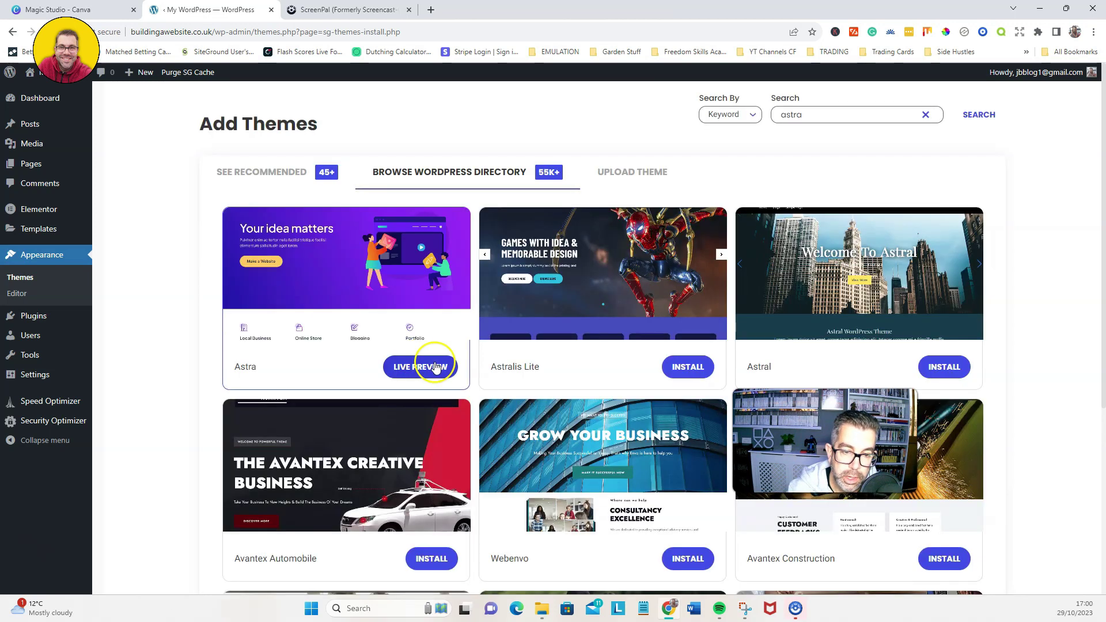
- Open a live preview of the Astra theme, look it over, and close it
left_click(430, 369)
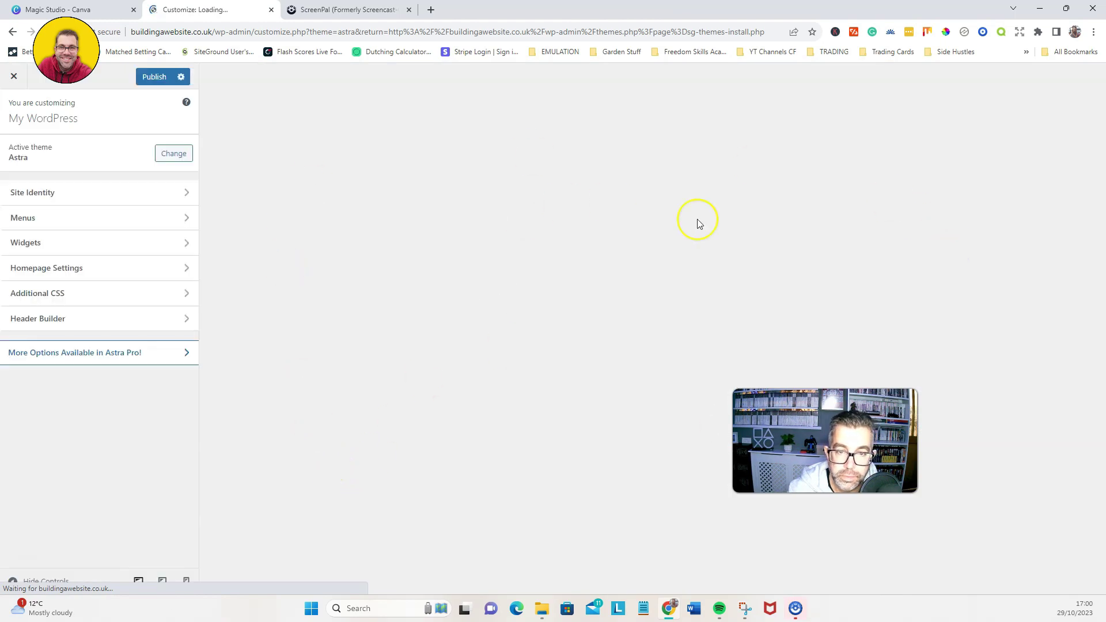
scroll(574, 303, "down", 5)
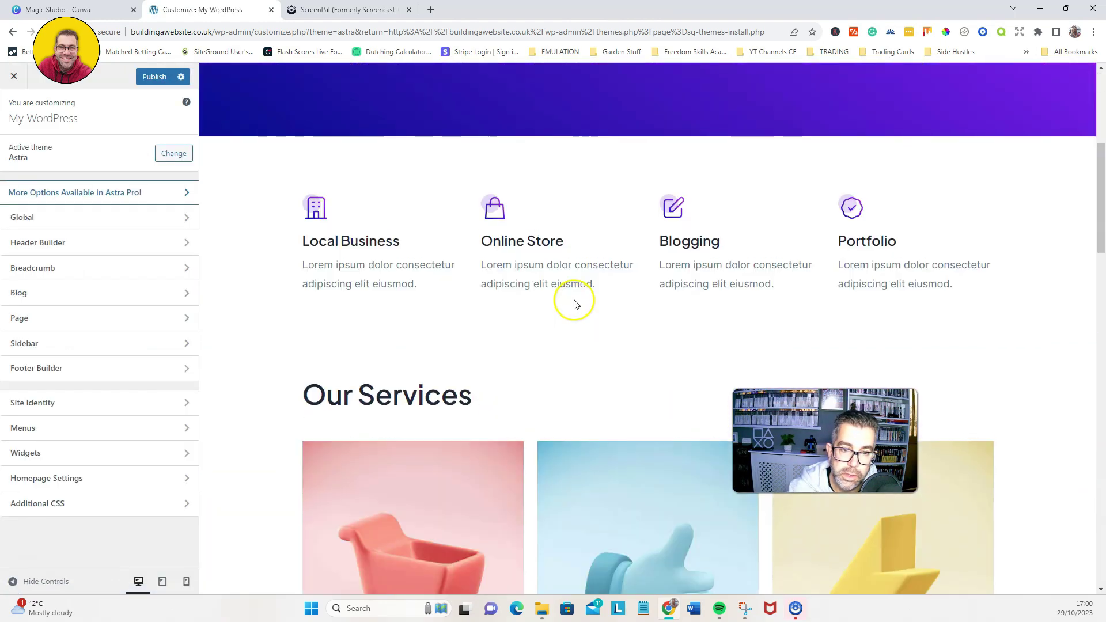
scroll(576, 288, "up", 7)
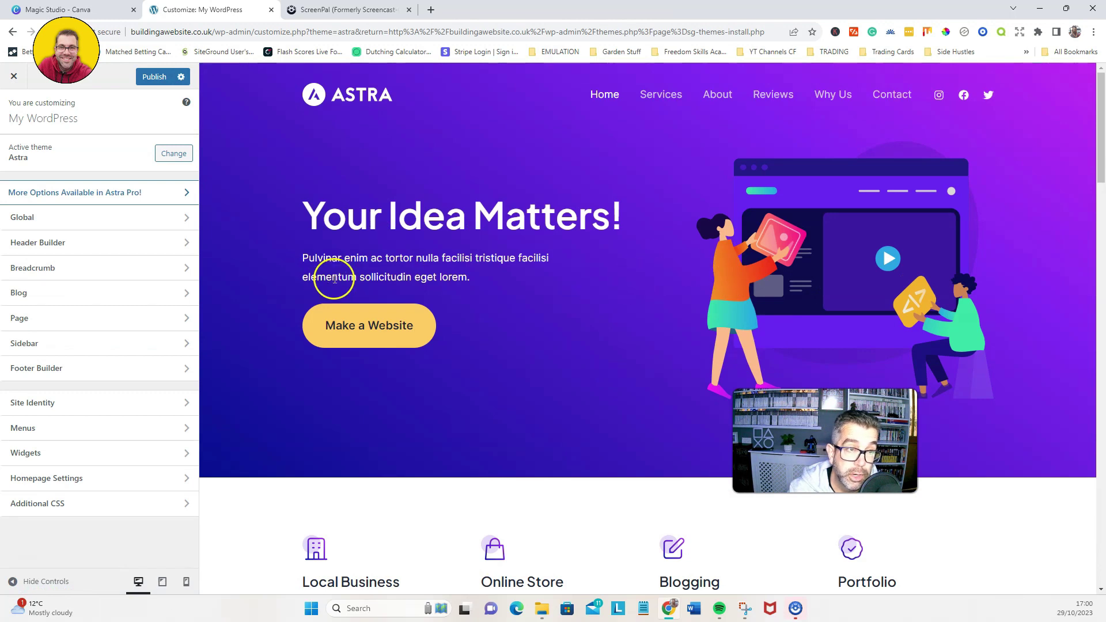
left_click(13, 79)
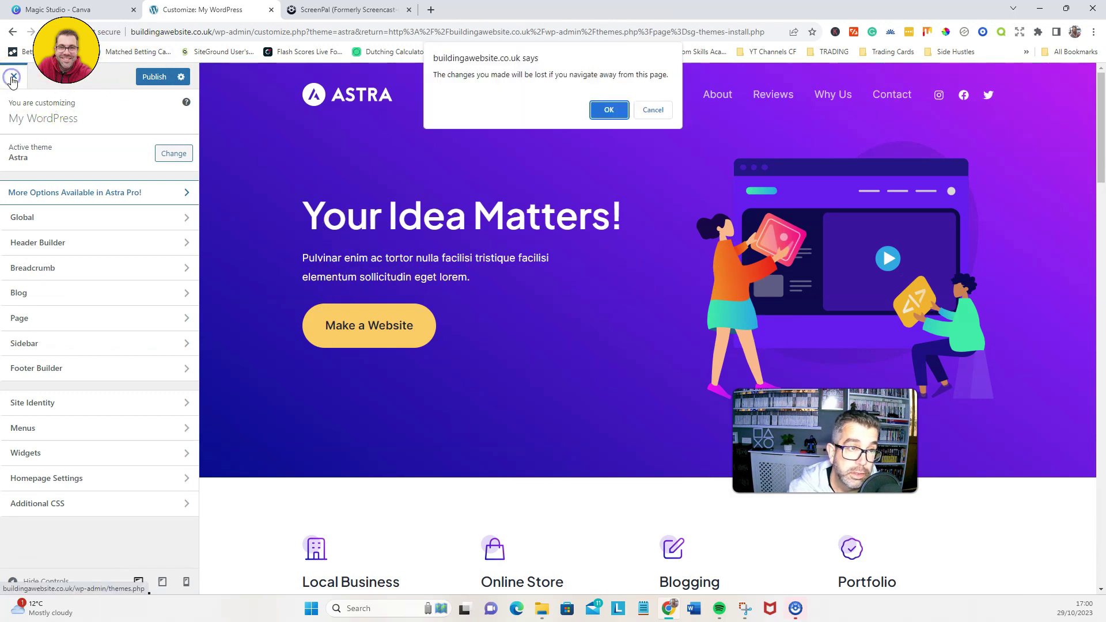
- Install Astra's starter templates with Elementor as builder and open the Outdoor Adventure template
left_click(606, 111)
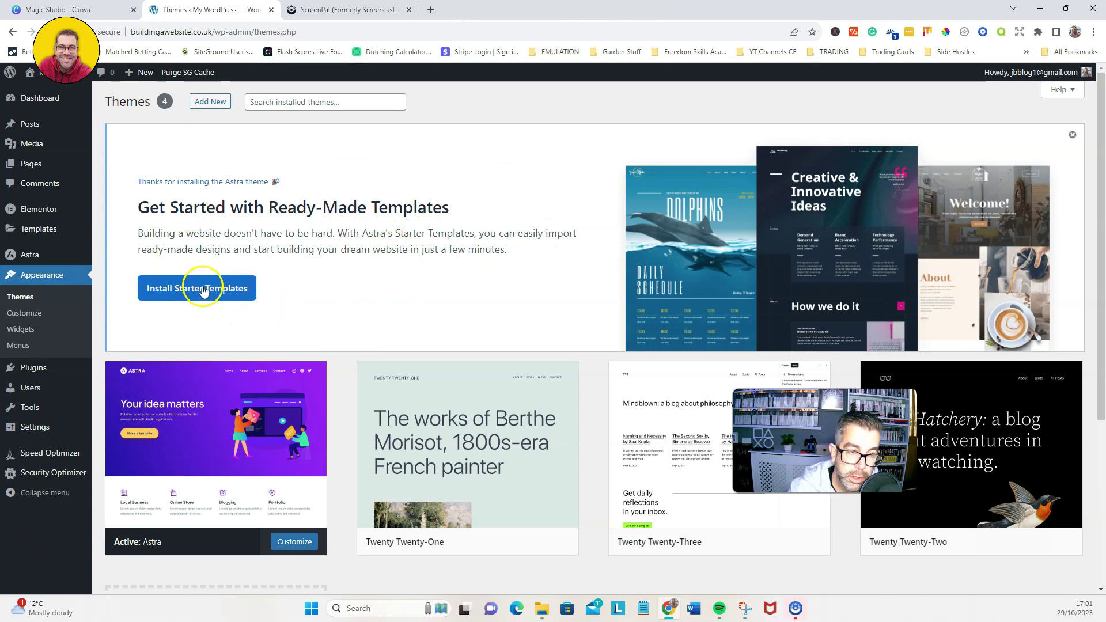
left_click(204, 290)
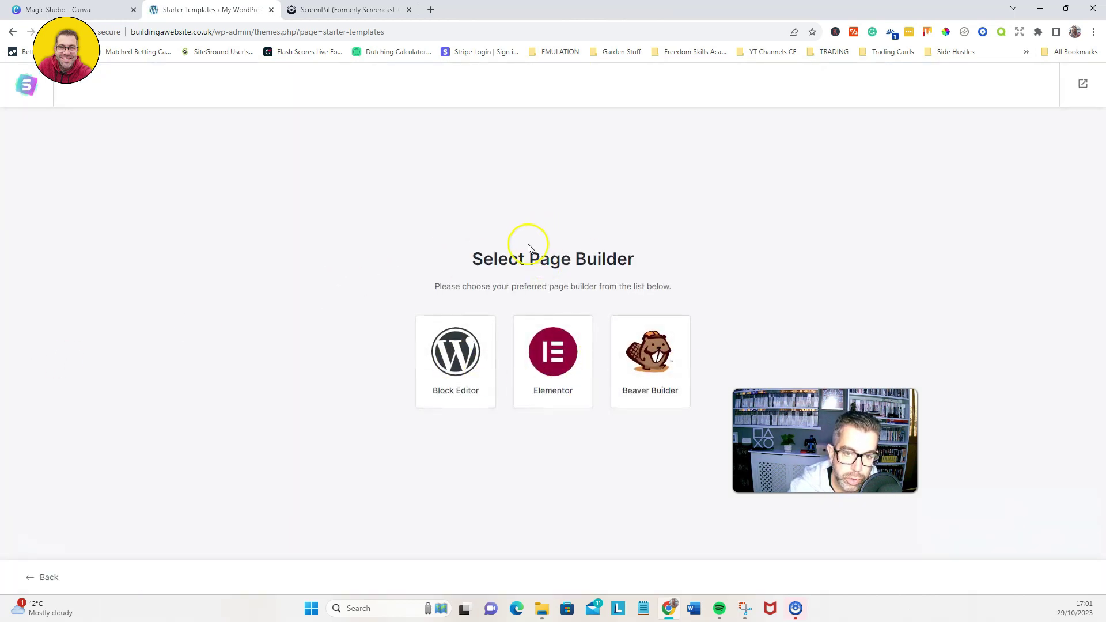
left_click(557, 371)
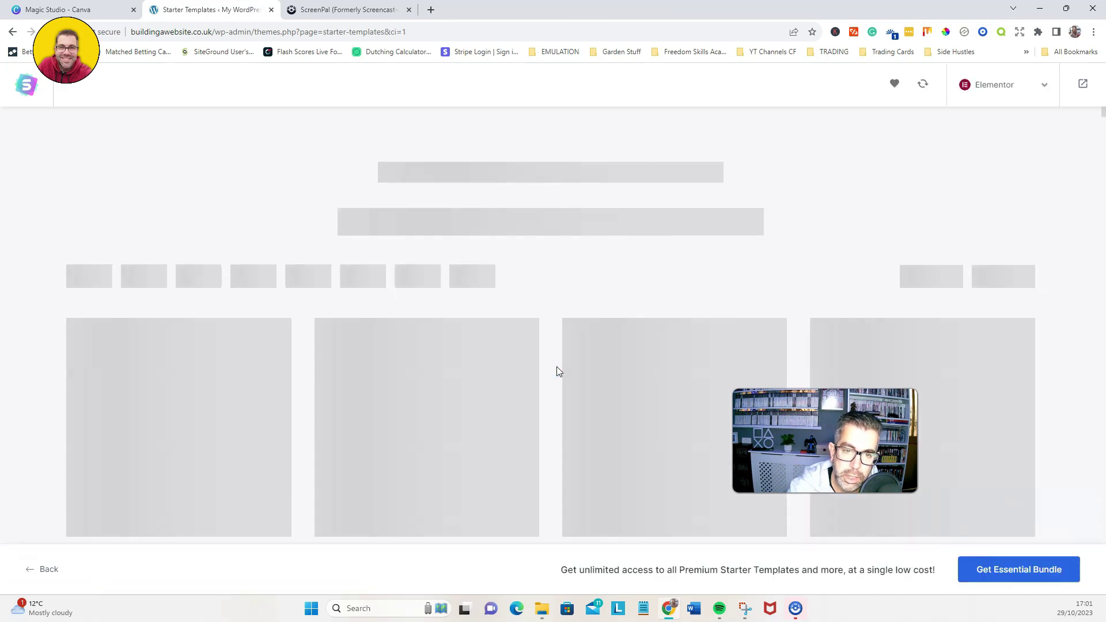
scroll(803, 277, "down", 5)
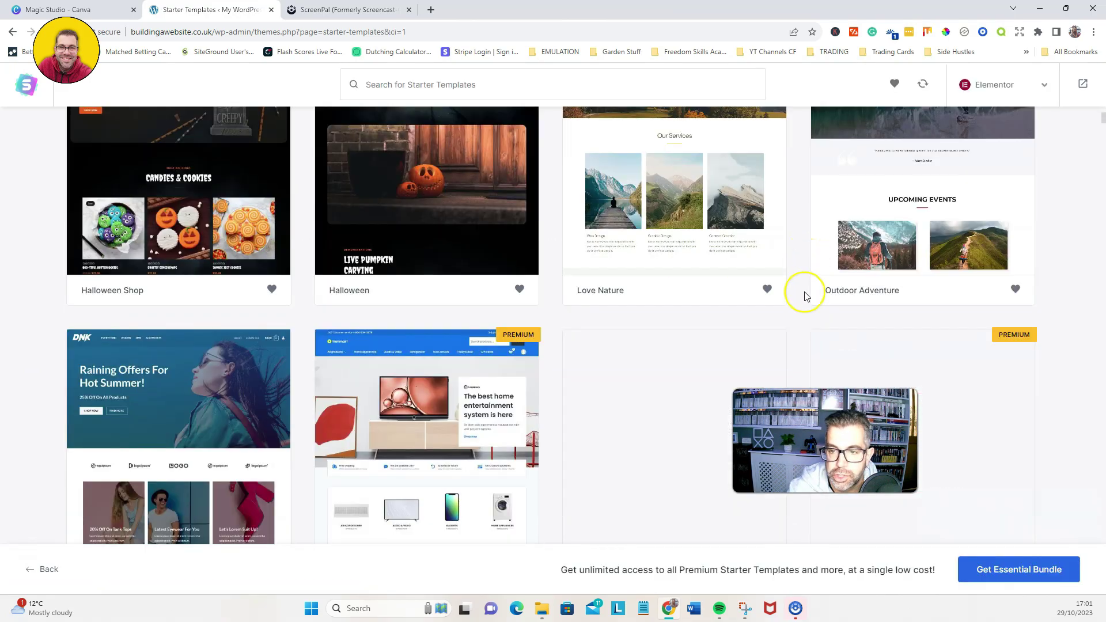
scroll(824, 306, "up", 5)
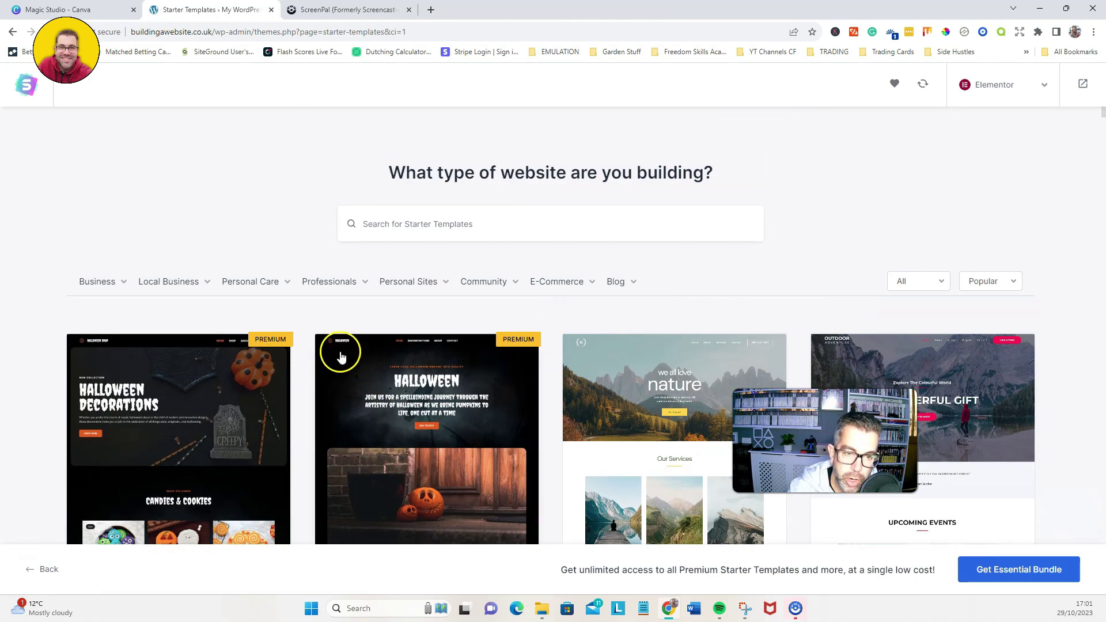
scroll(342, 353, "down", 4)
scroll(518, 348, "up", 3)
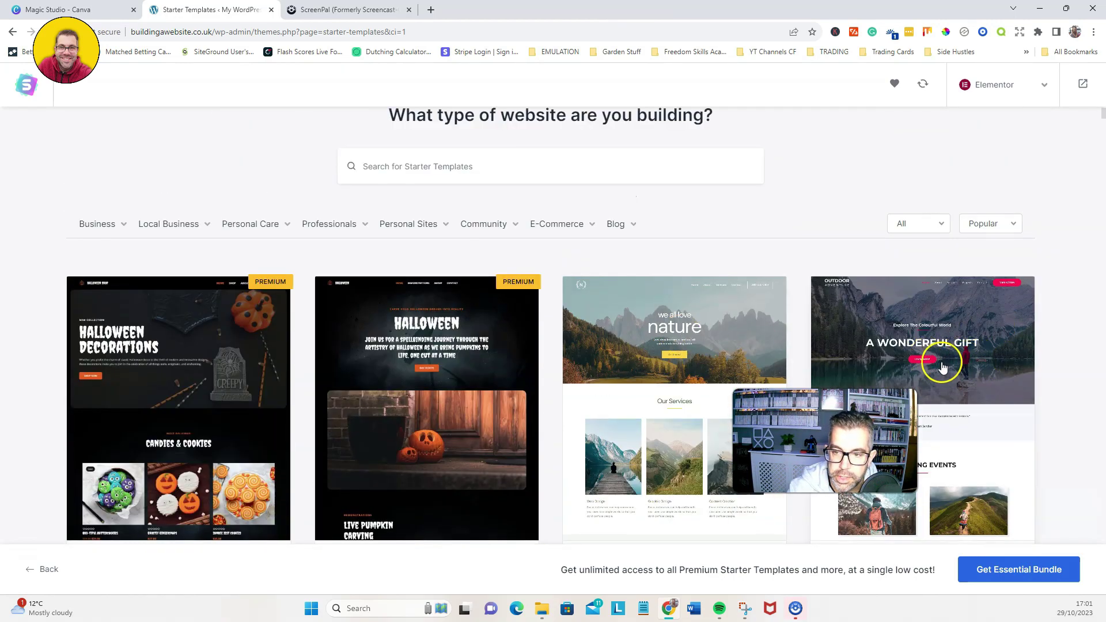
scroll(926, 345, "down", 1)
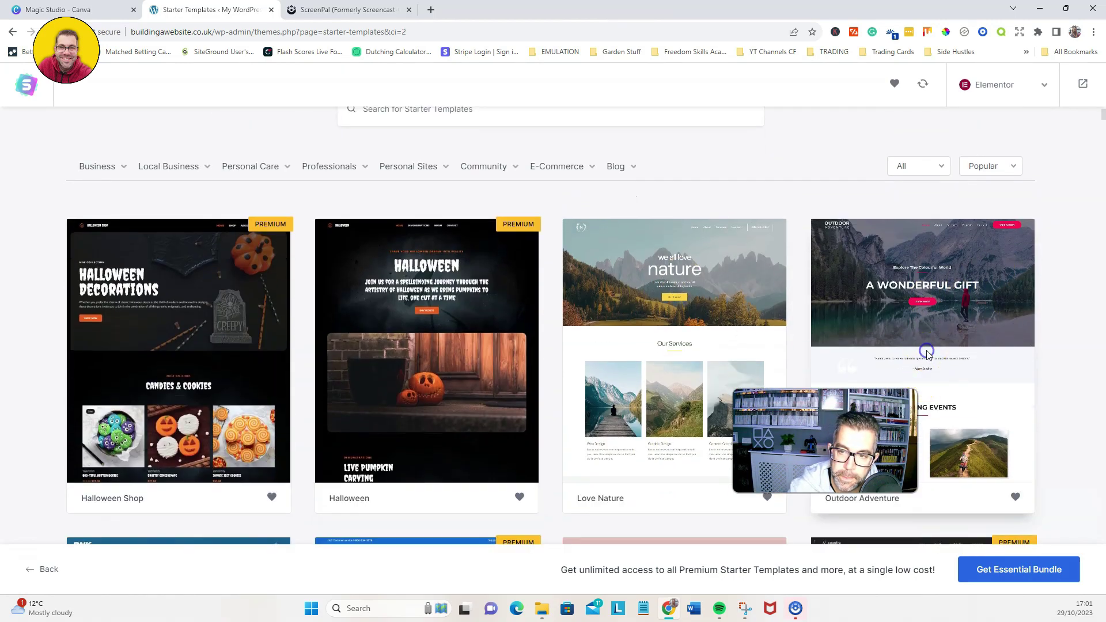
left_click(927, 352)
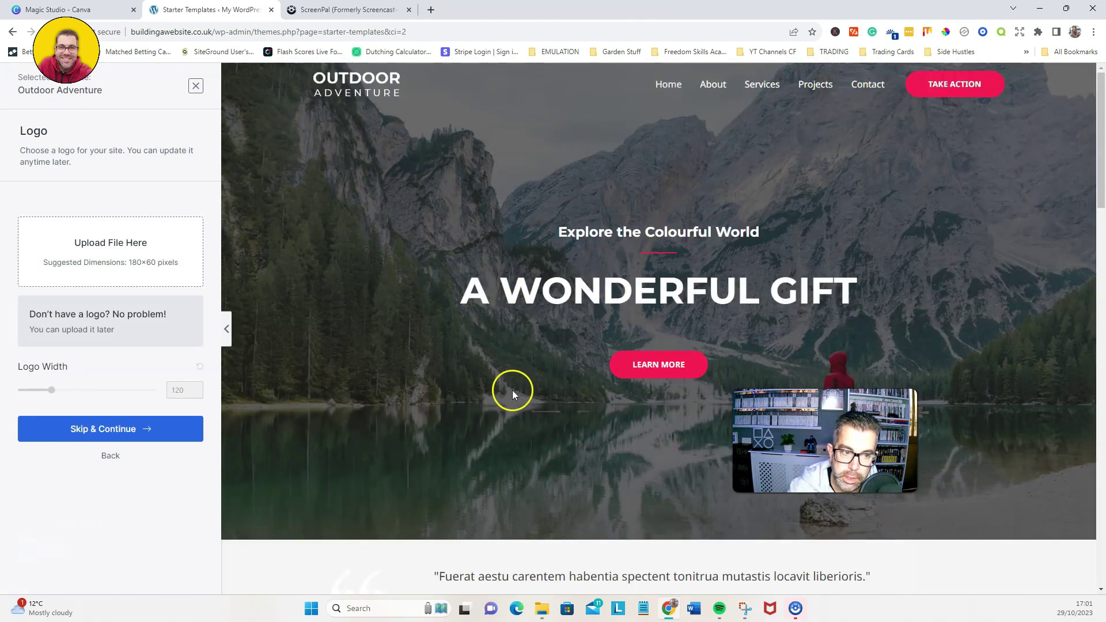
- Skip the logo, keep default colours and fonts, and build the website
left_click(111, 428)
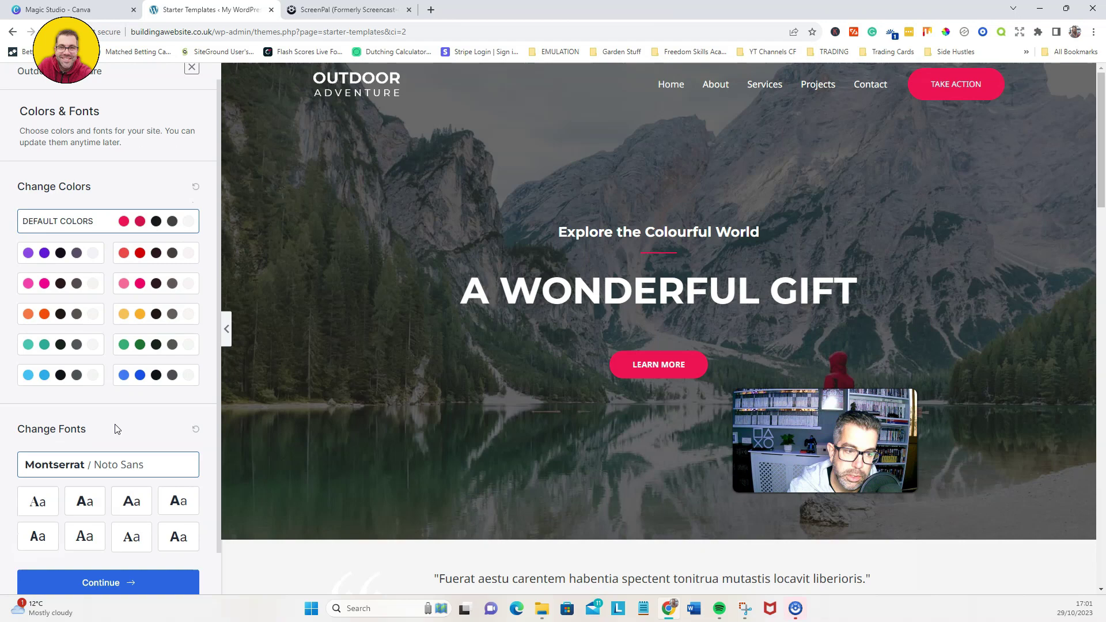
scroll(114, 449, "down", 1)
left_click(110, 541)
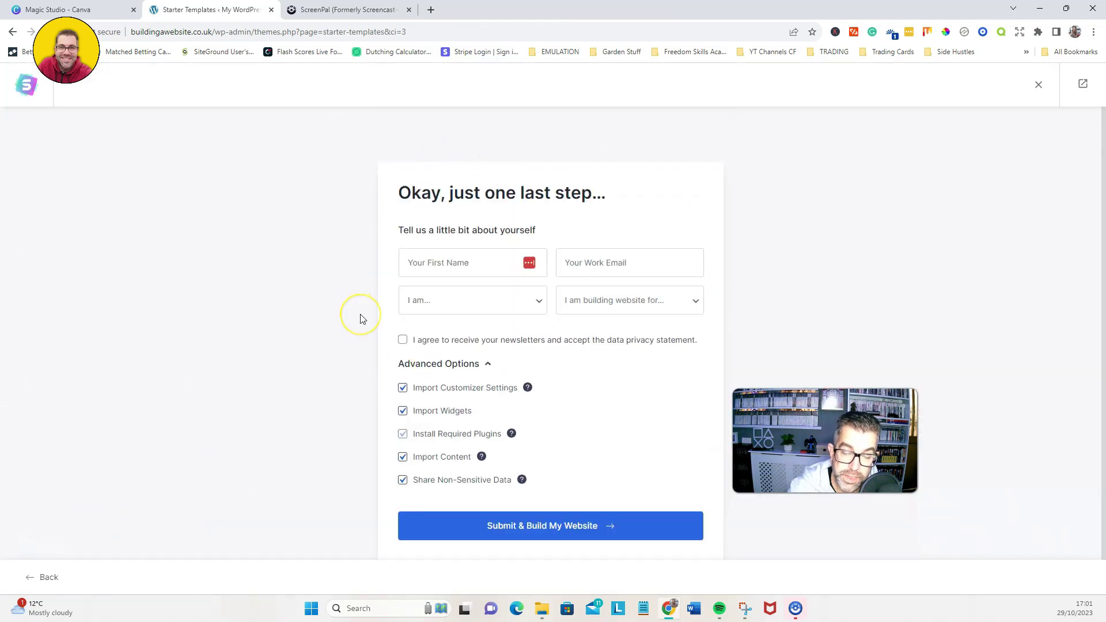
scroll(324, 340, "down", 1)
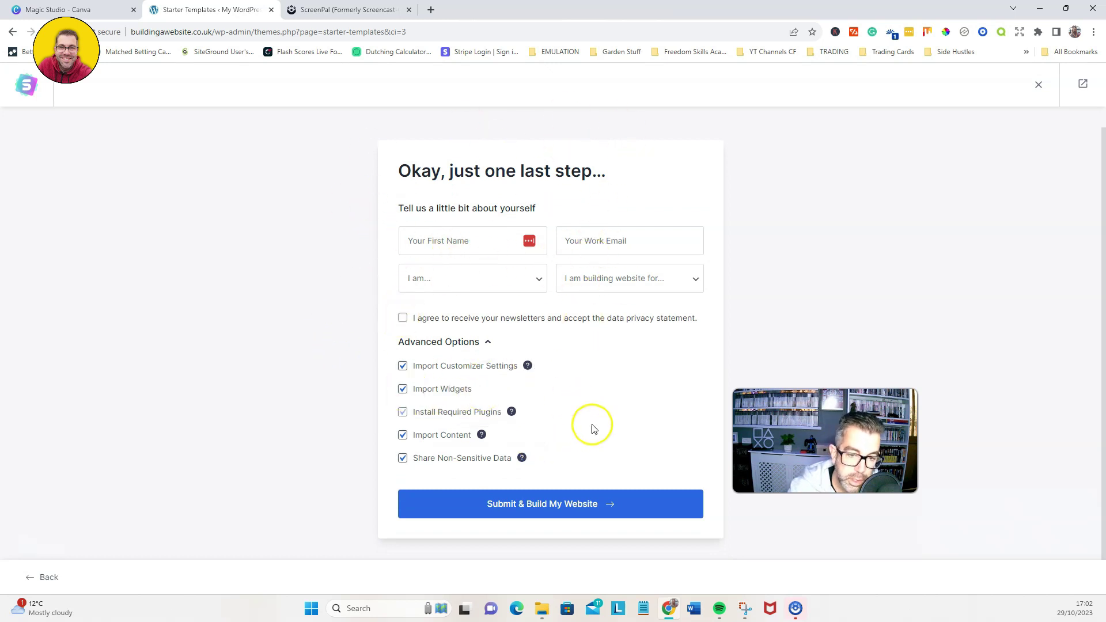
left_click(548, 512)
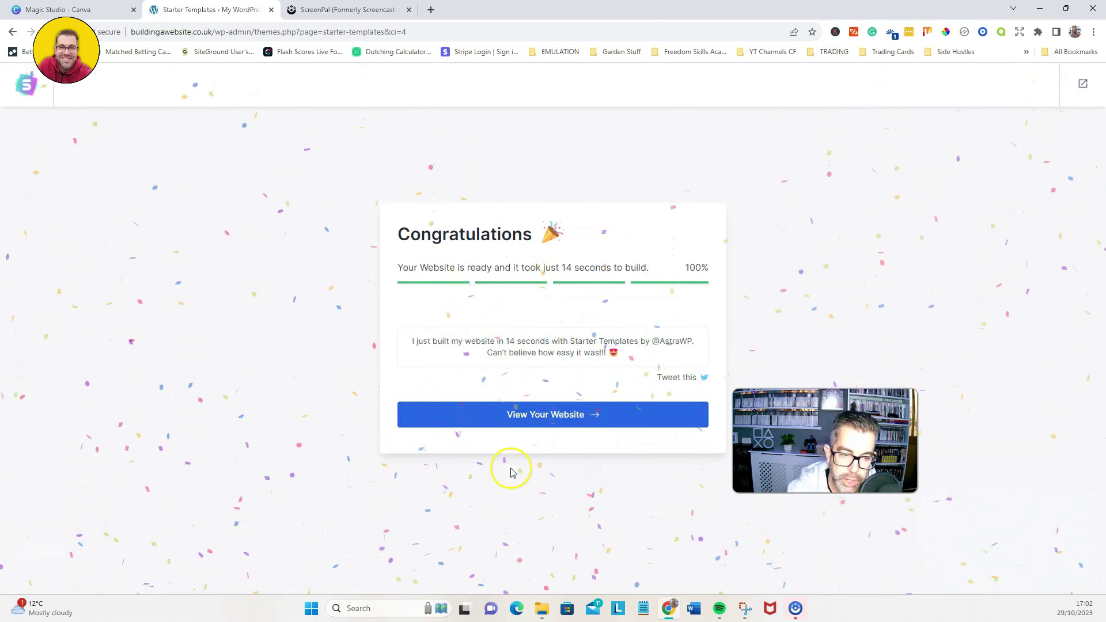
- View the new site, then go to Pages > All Pages and edit Home with Elementor
left_click(559, 416)
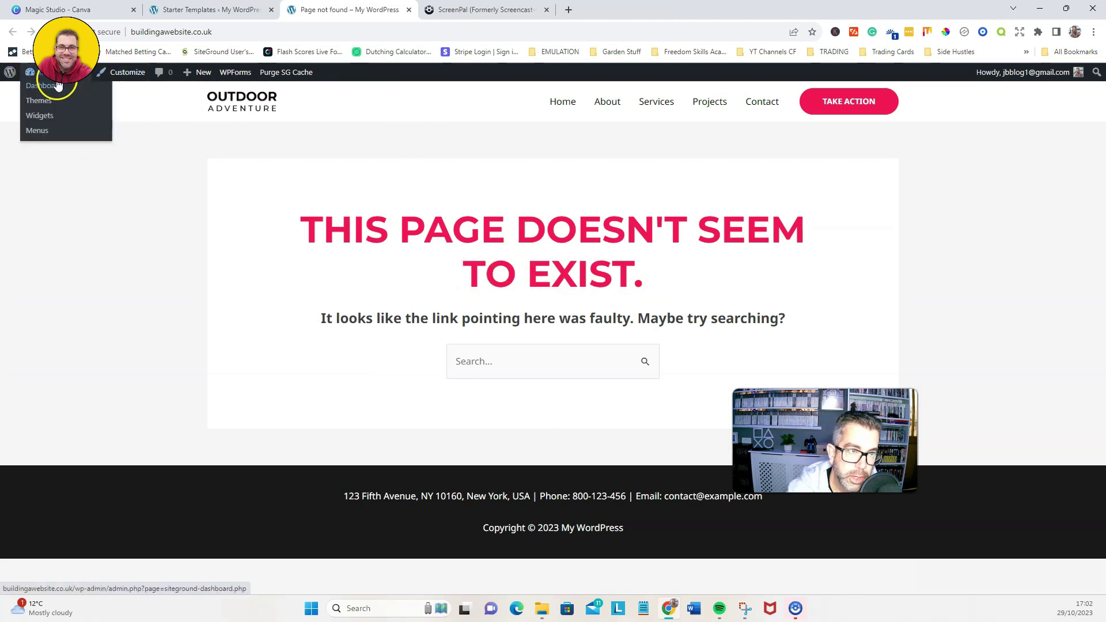
left_click(57, 85)
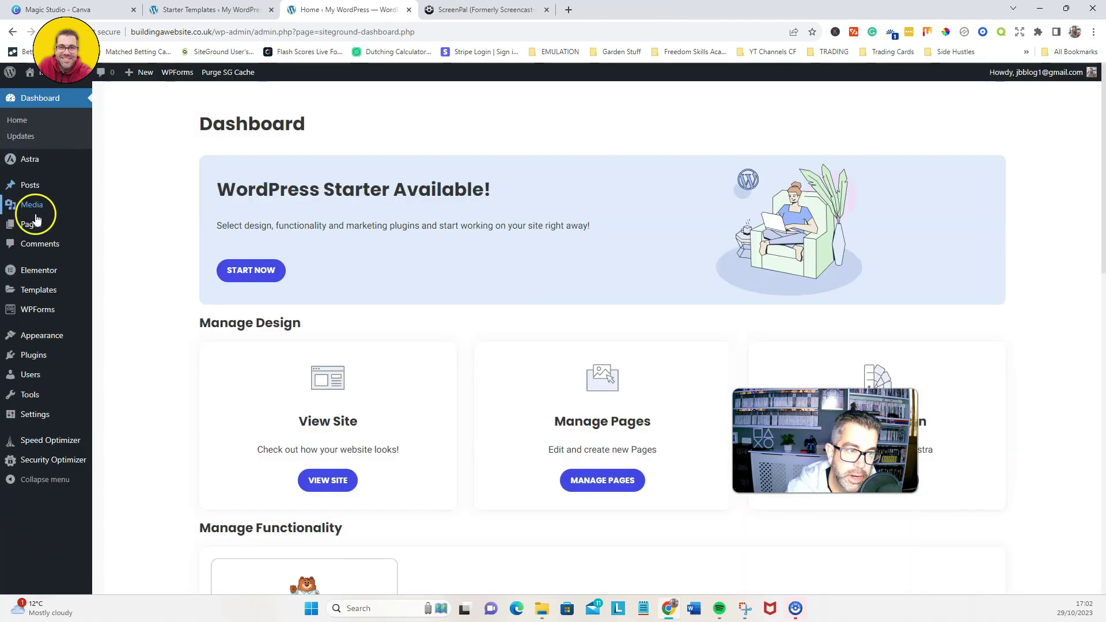
mouse_move(34, 225)
left_click(131, 224)
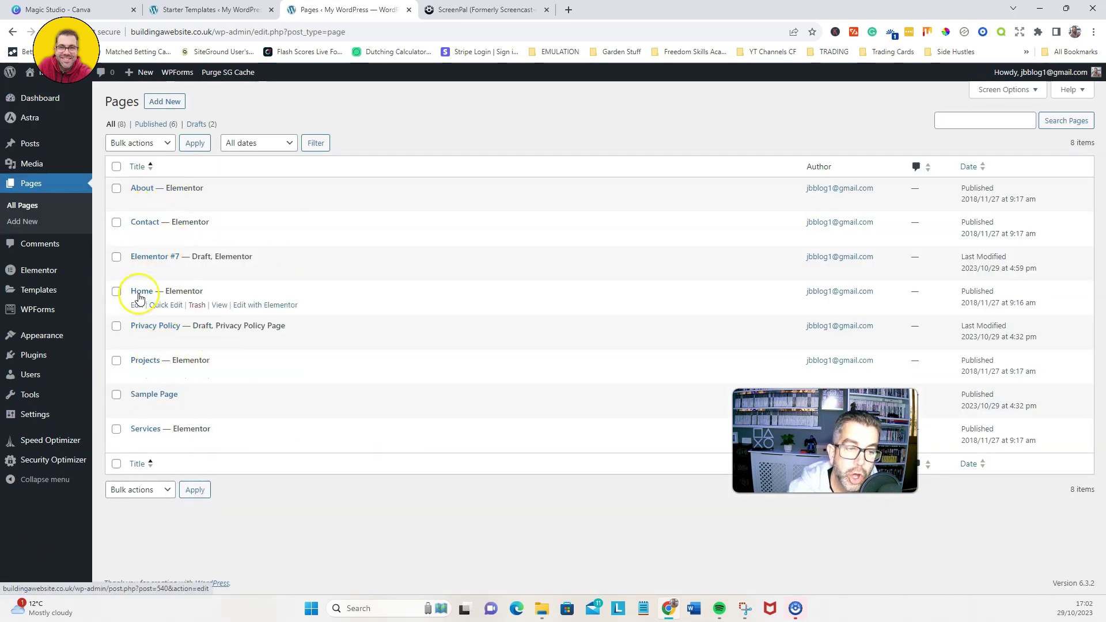
left_click(277, 307)
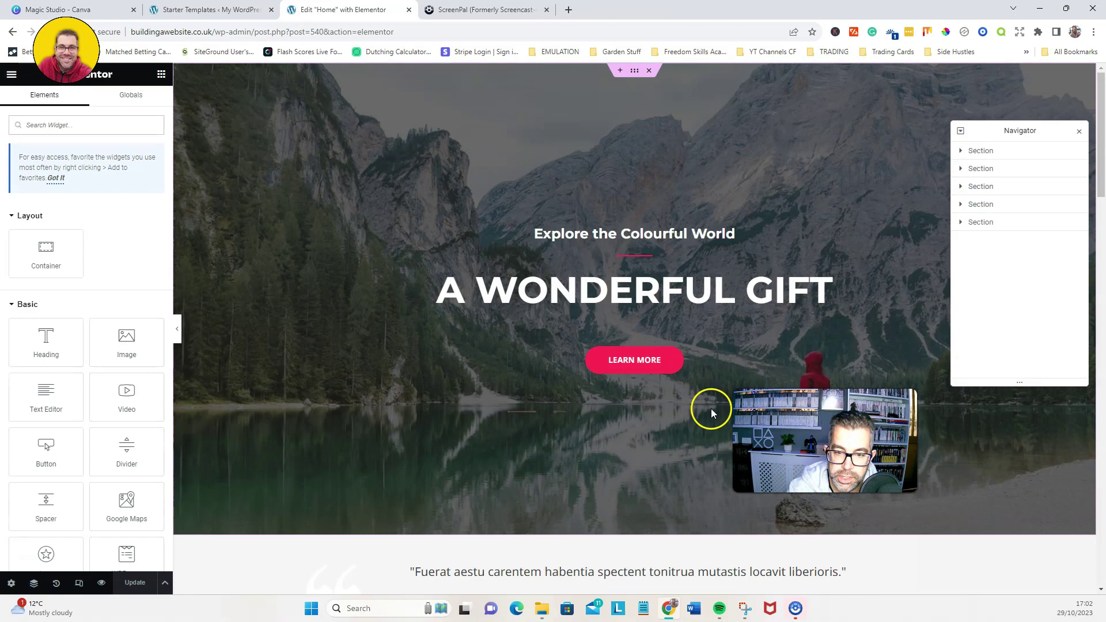
scroll(535, 139, "down", 3)
scroll(535, 138, "up", 3)
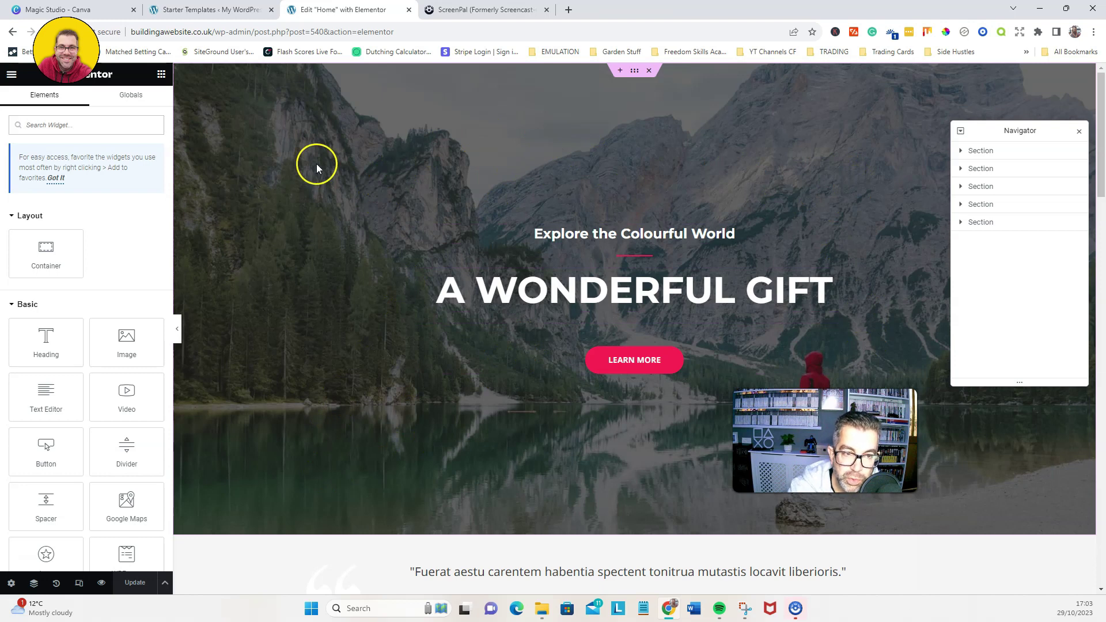
left_click_drag(989, 128, 993, 160)
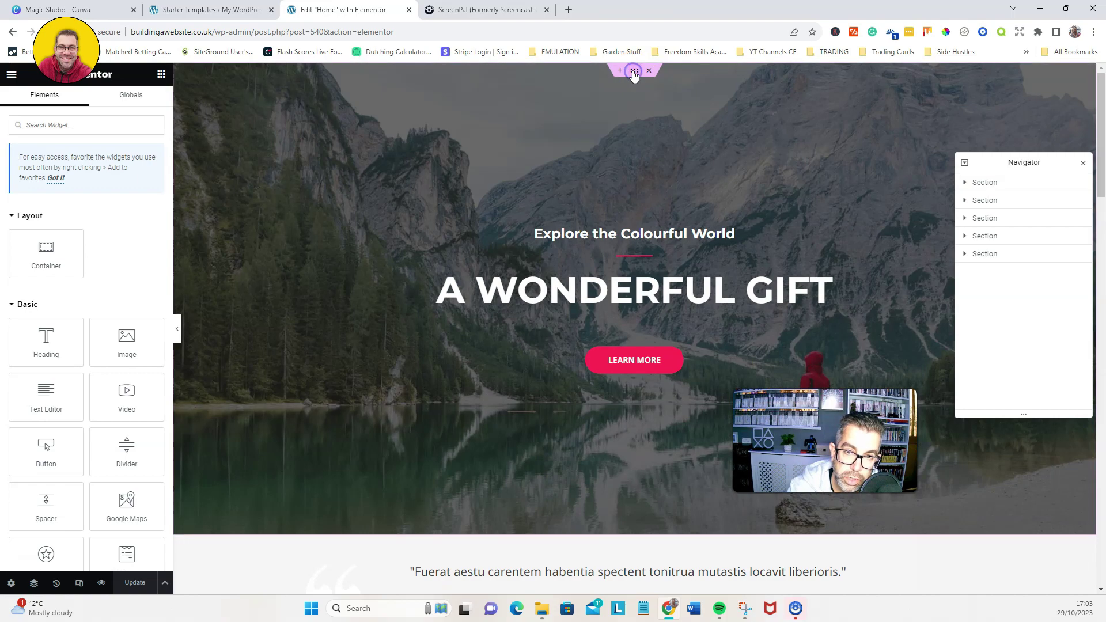
- Select the mountain lake hero section and set its Layout height to Fit To Screen
left_click(633, 72)
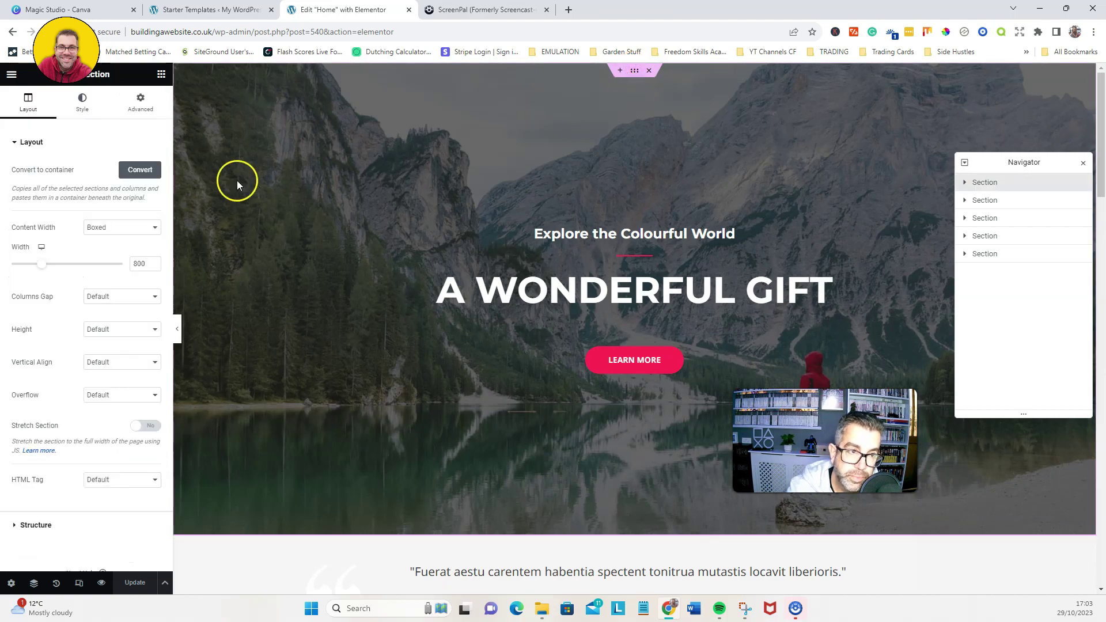
left_click(73, 108)
mouse_move(91, 288)
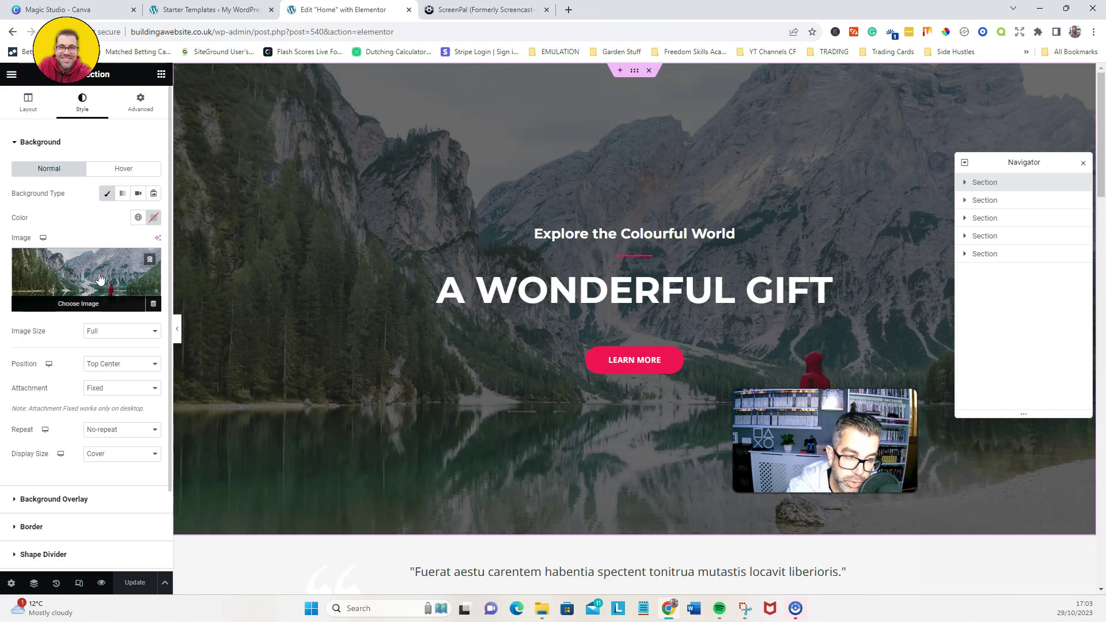
left_click(37, 110)
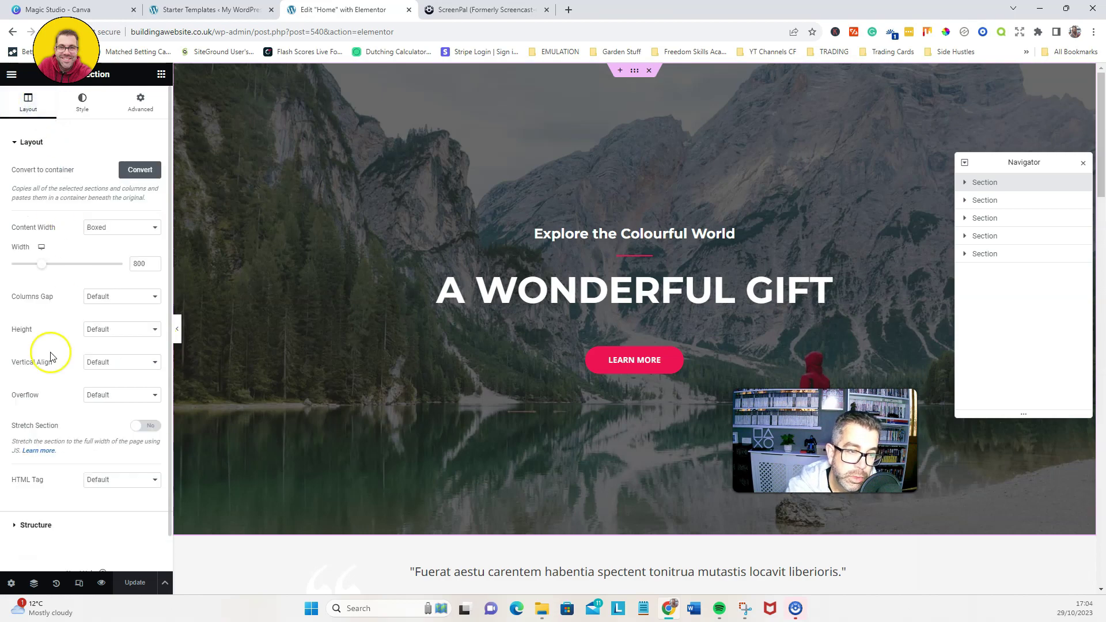
left_click(113, 335)
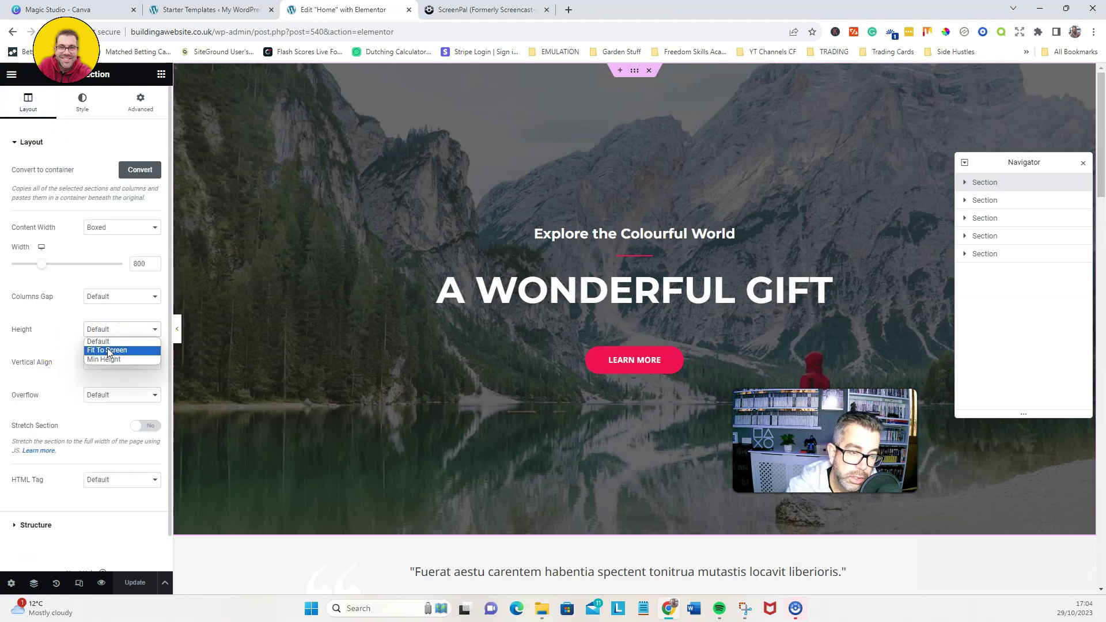
left_click(107, 350)
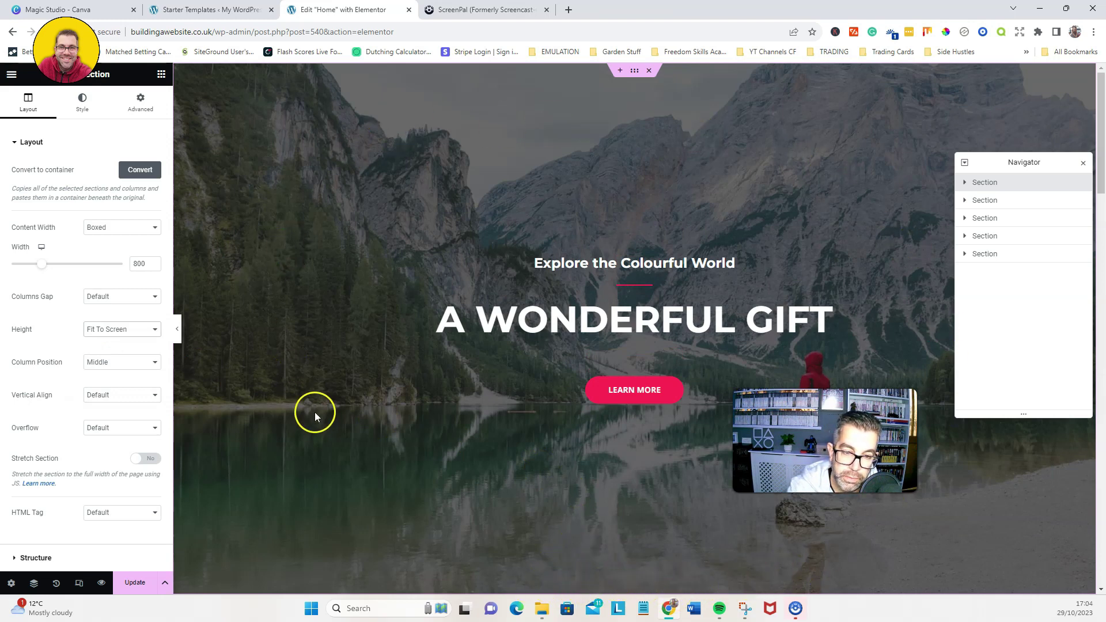
- Collapse the panel to preview the full-height hero, then reopen it on Style > Background
left_click(174, 327)
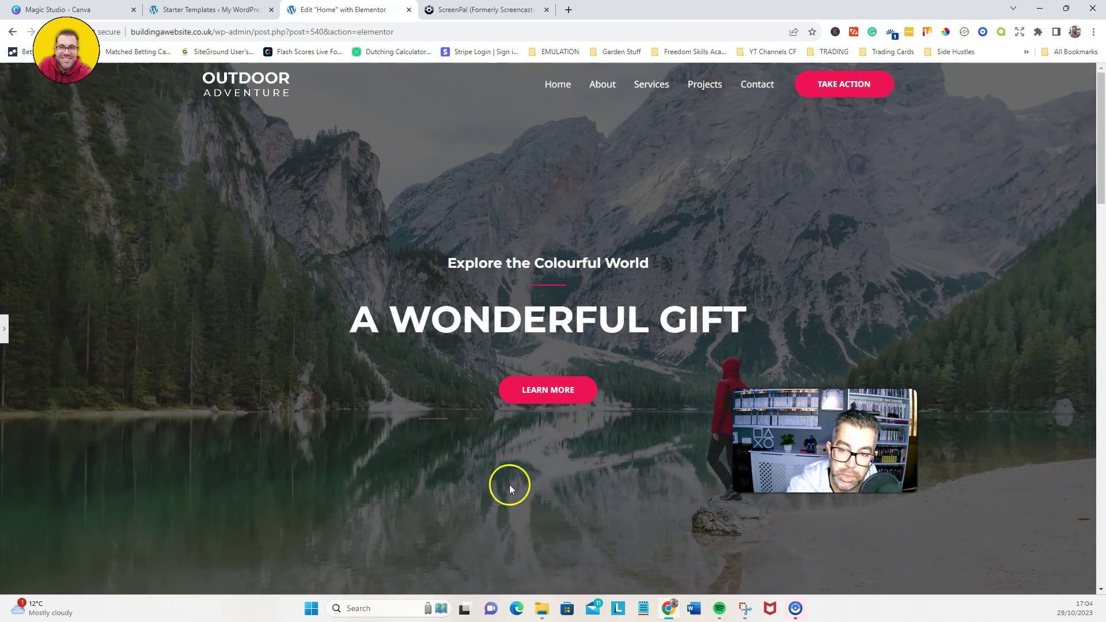
left_click(5, 332)
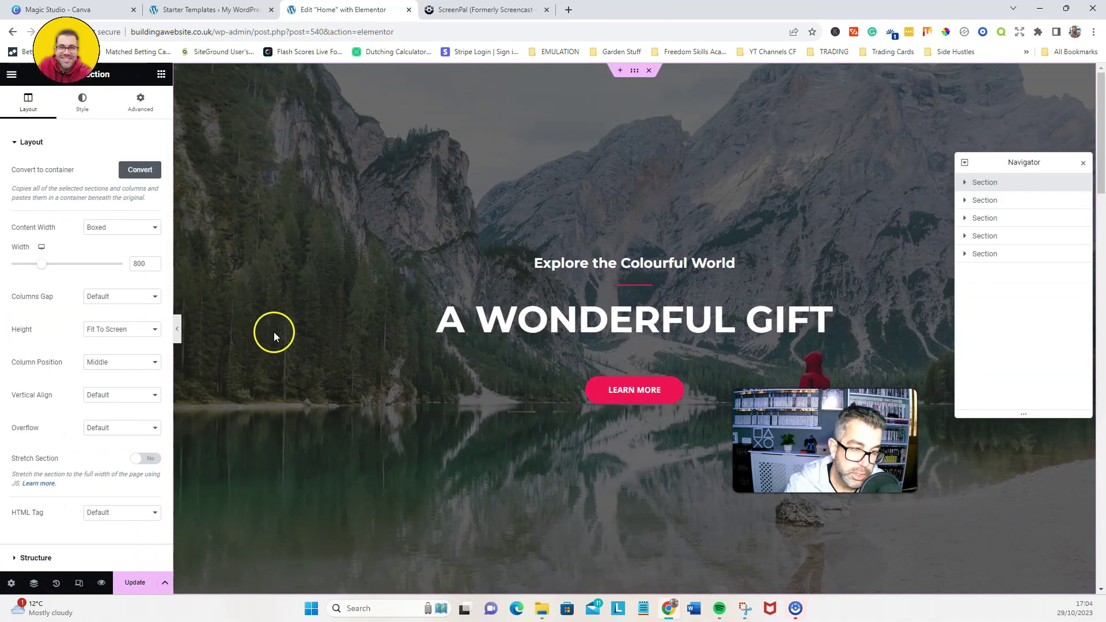
left_click(83, 107)
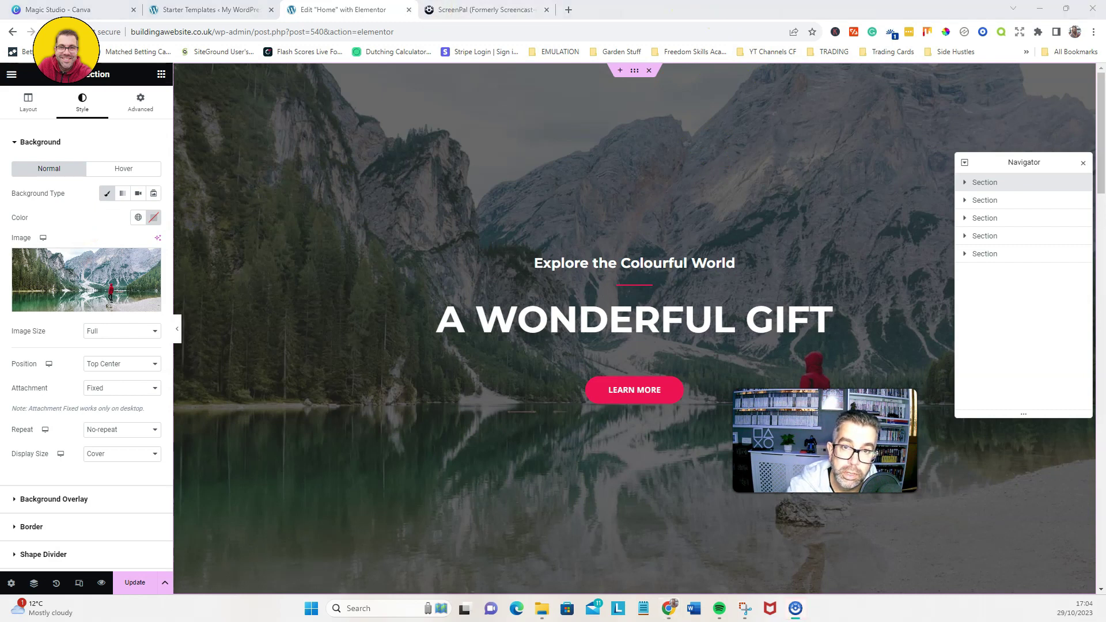
- In a new tab, go to YouTube and search for 'clouds stock' footage
left_click(568, 10)
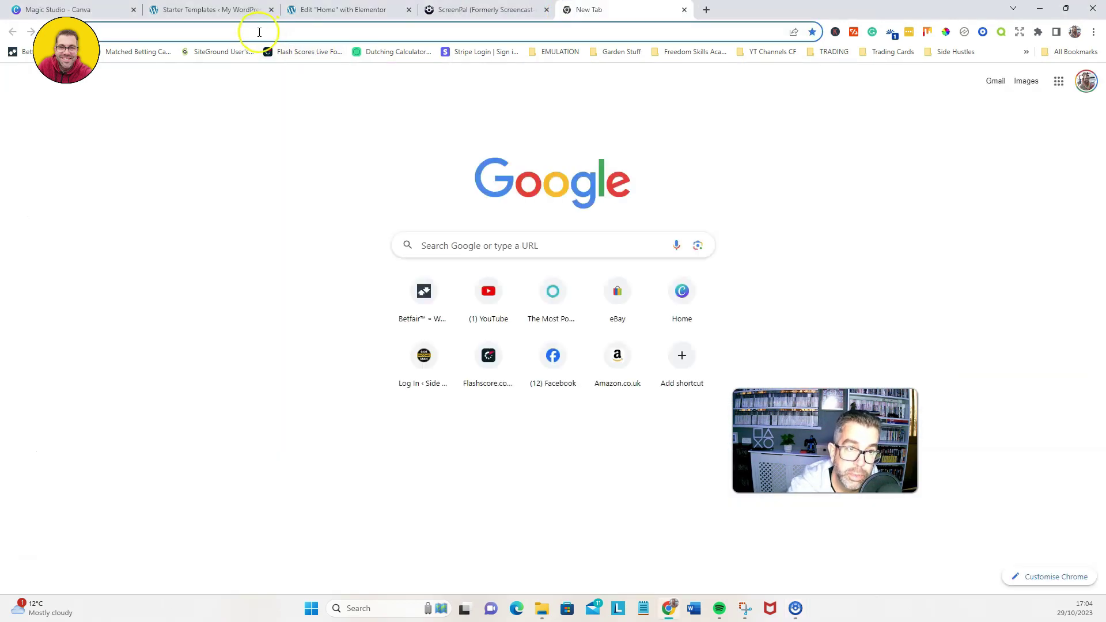
type("youtube.com")
key("Return")
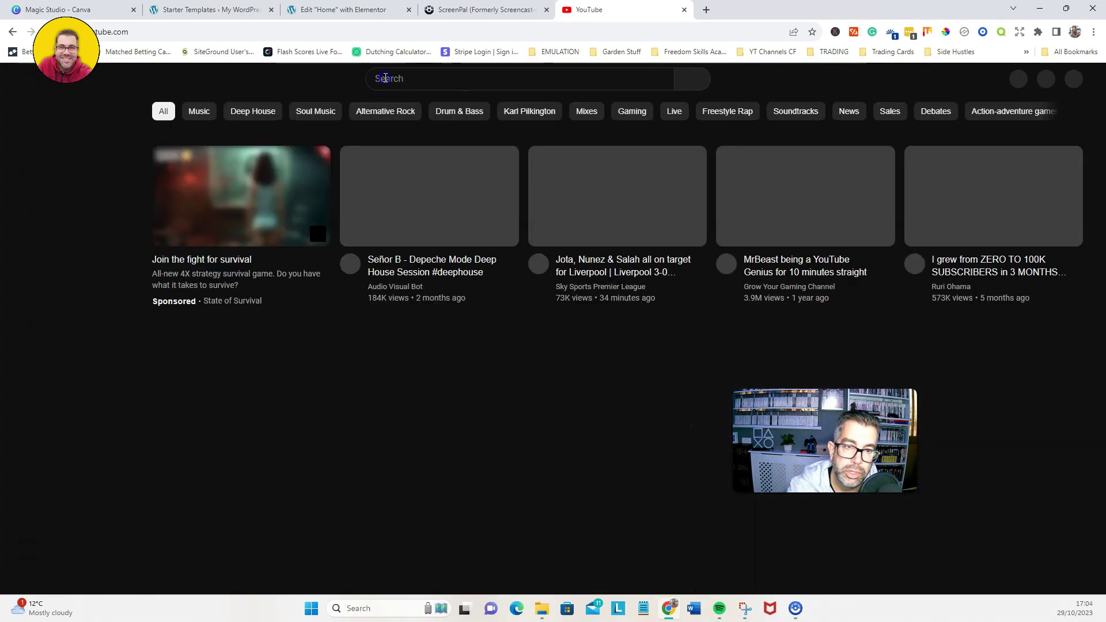
left_click(387, 79)
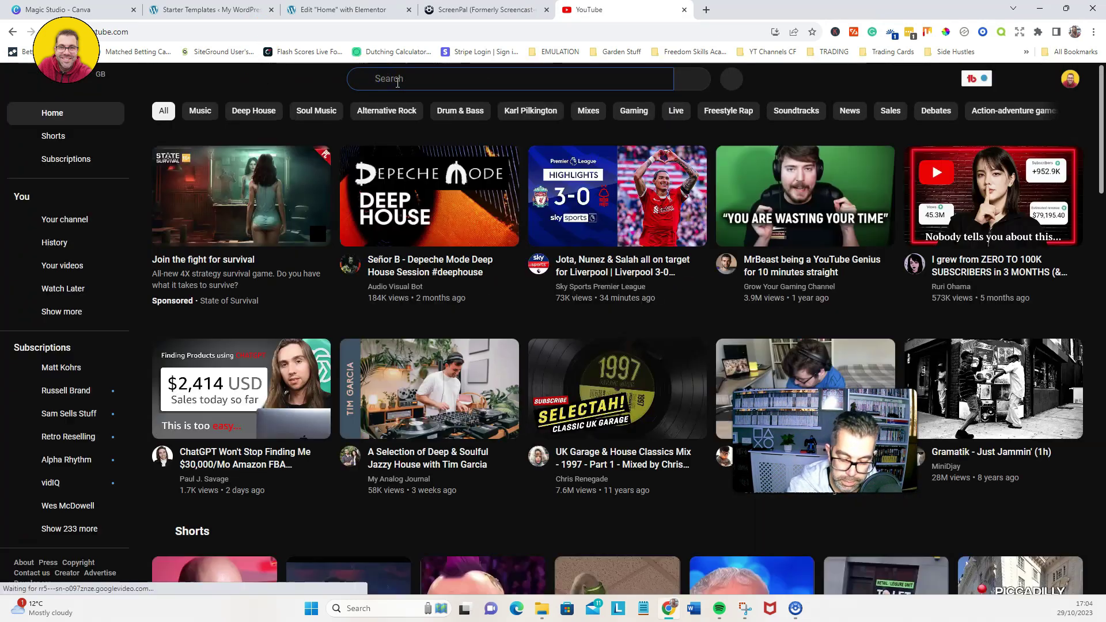
type("cloud")
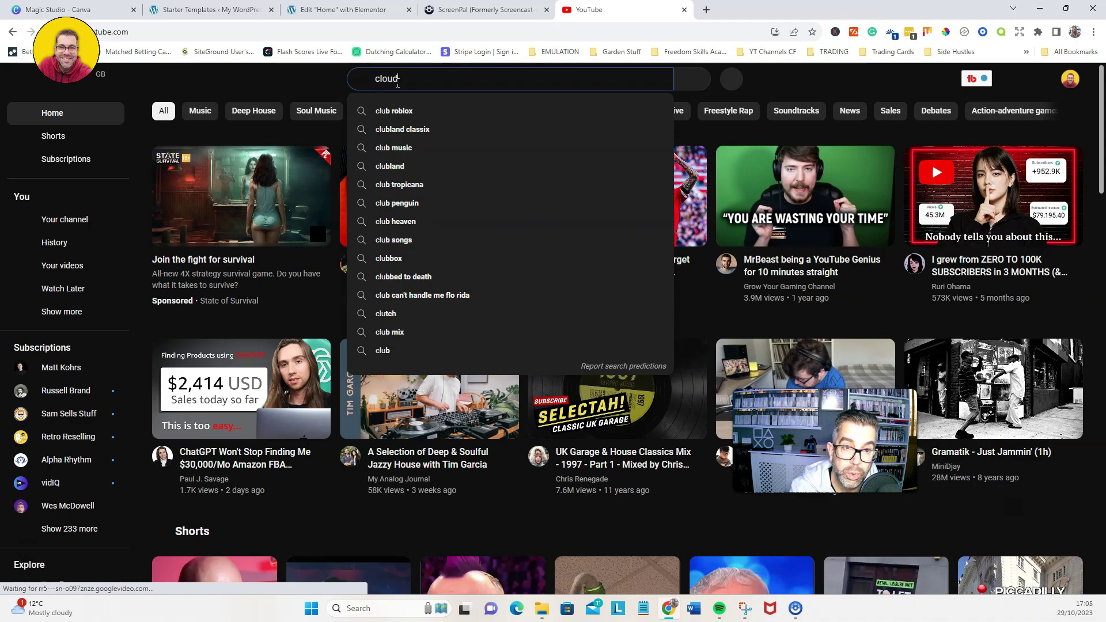
type("s srton")
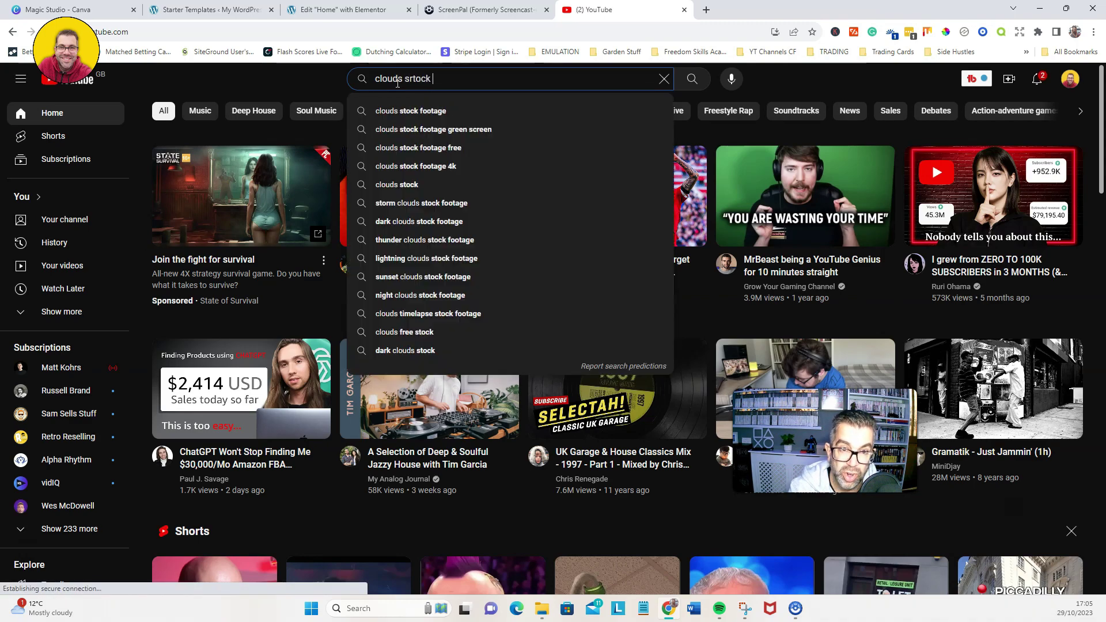
key("BackSpace")
key("BackSpace")
key("BackSpace")
key("BackSpace")
type("tock")
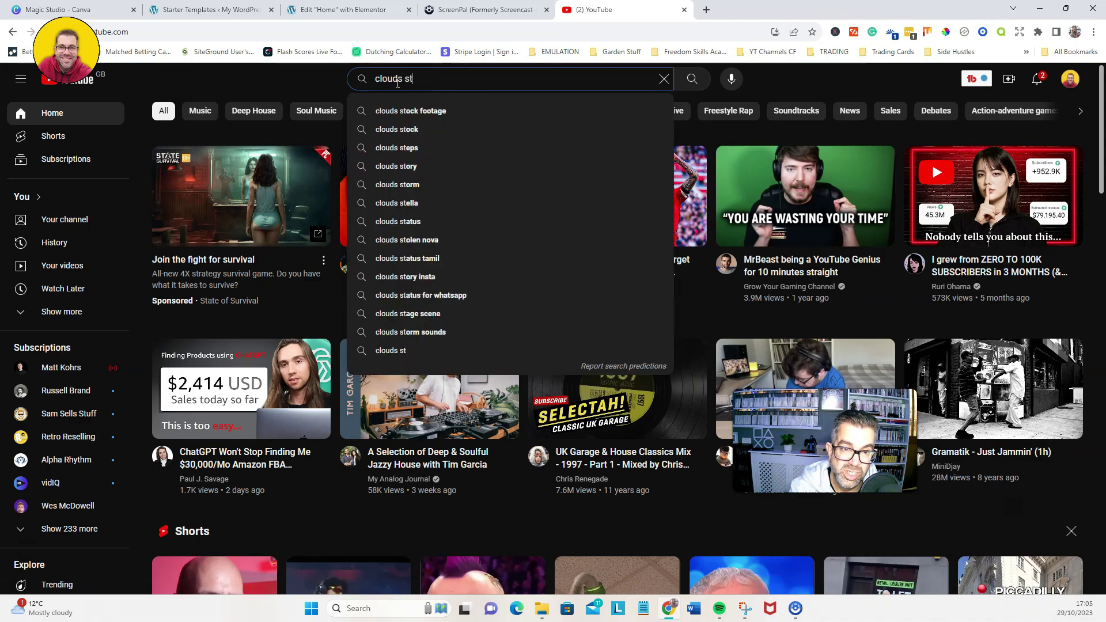
left_click(421, 113)
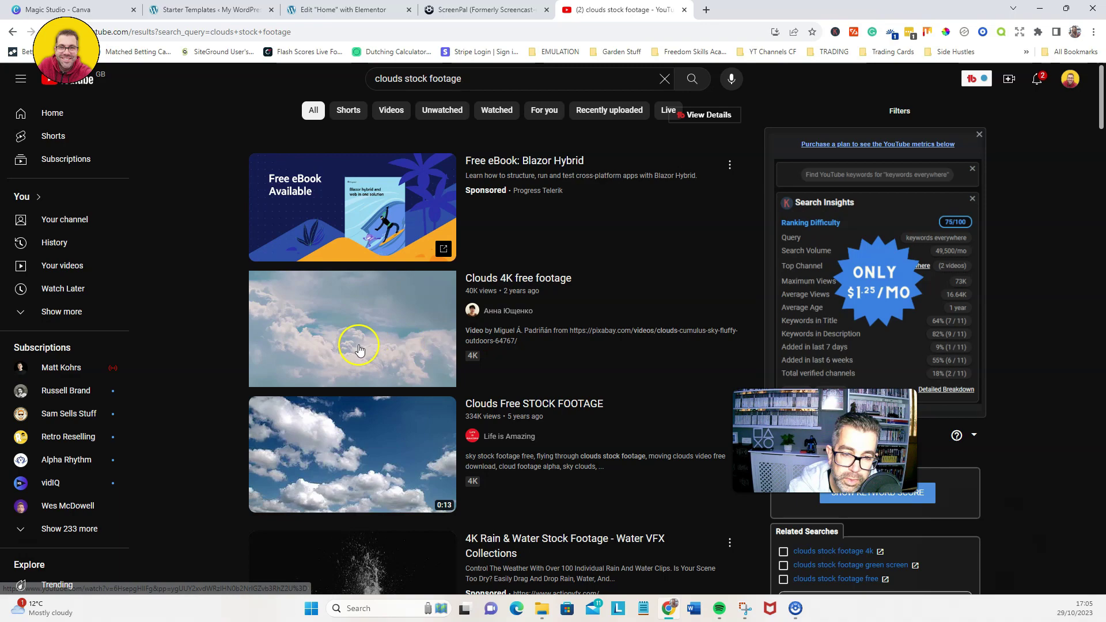
- Open the storm and thunder clouds video, copy its share link, and return to the editor
scroll(346, 380, "down", 1)
scroll(348, 364, "down", 5)
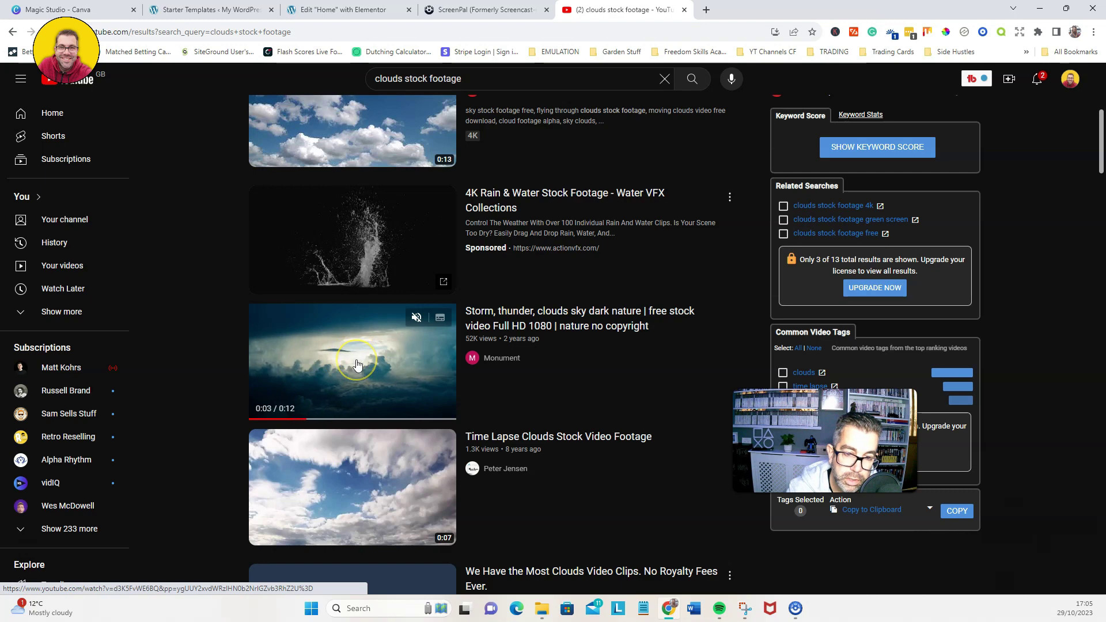
left_click(357, 364)
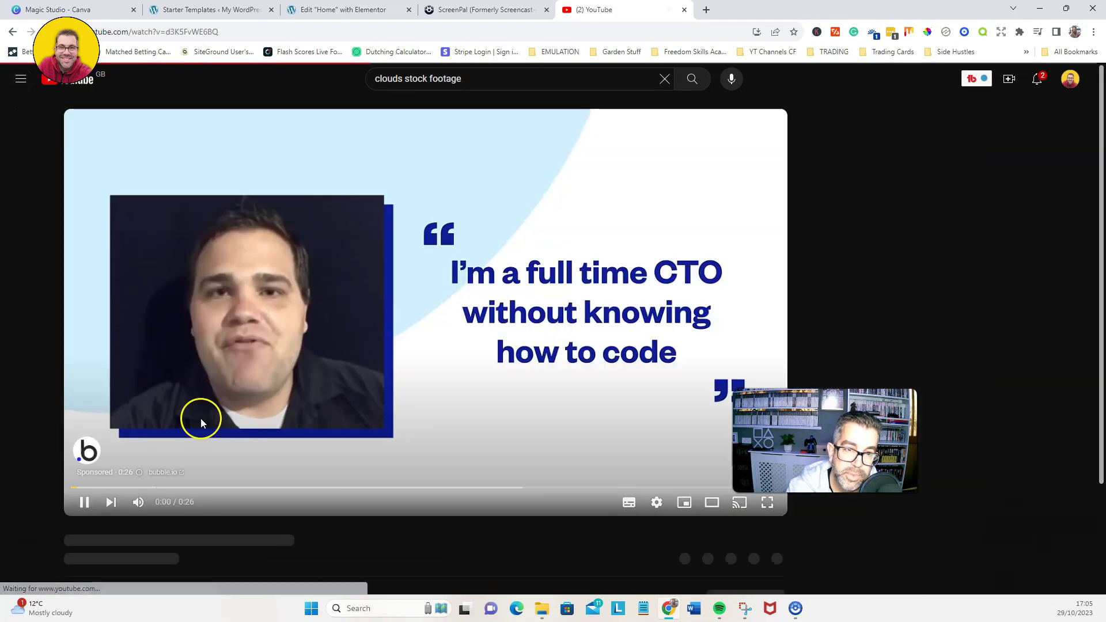
left_click(82, 503)
scroll(586, 363, "down", 3)
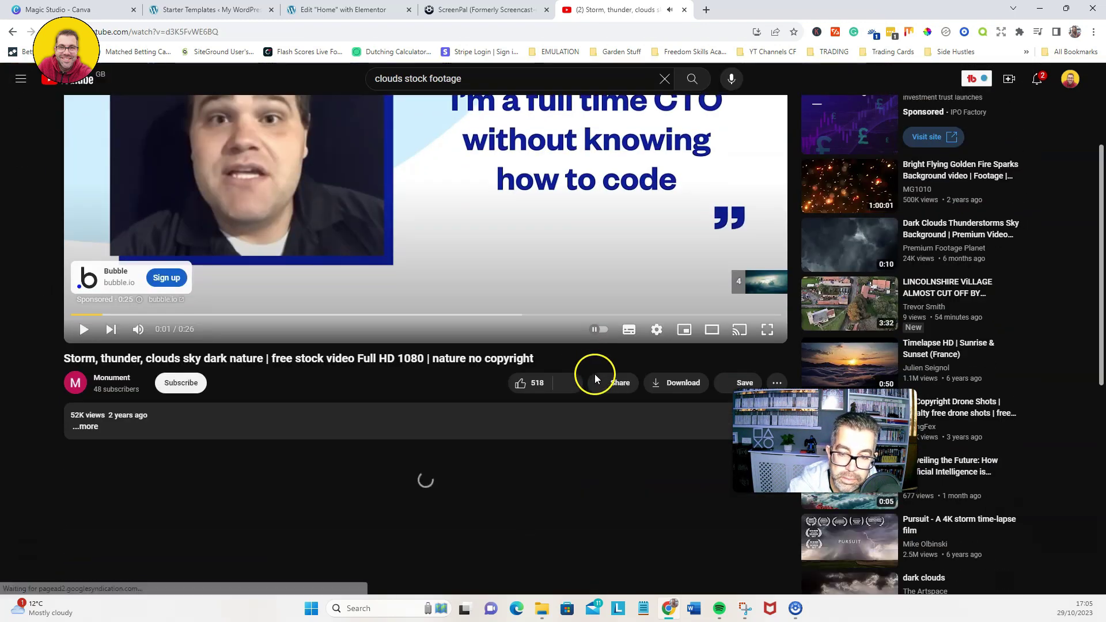
left_click(613, 387)
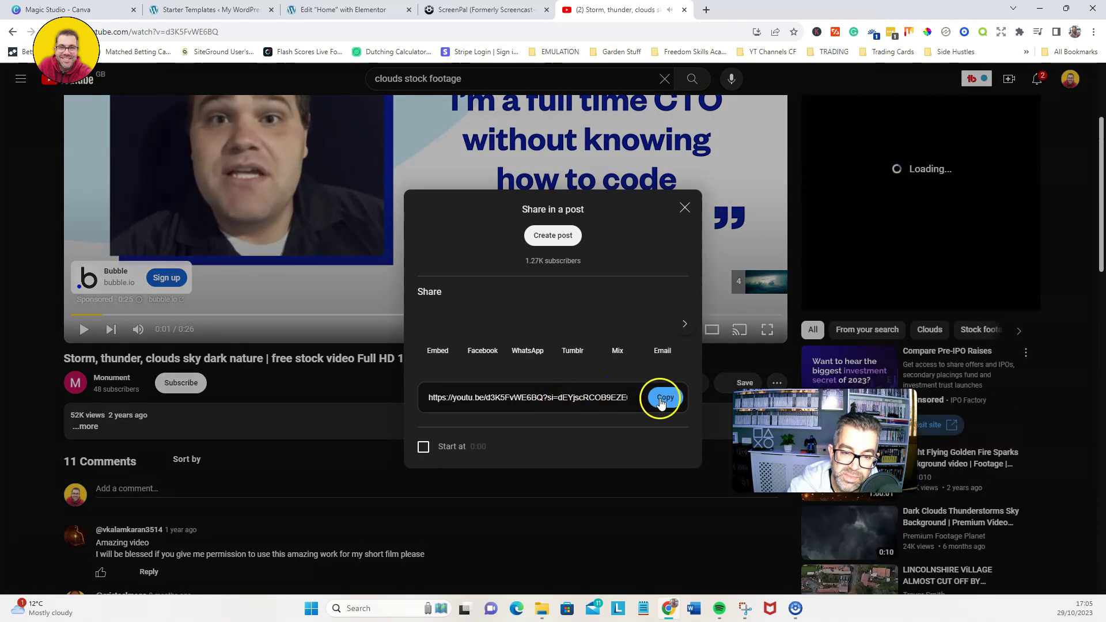
left_click(666, 398)
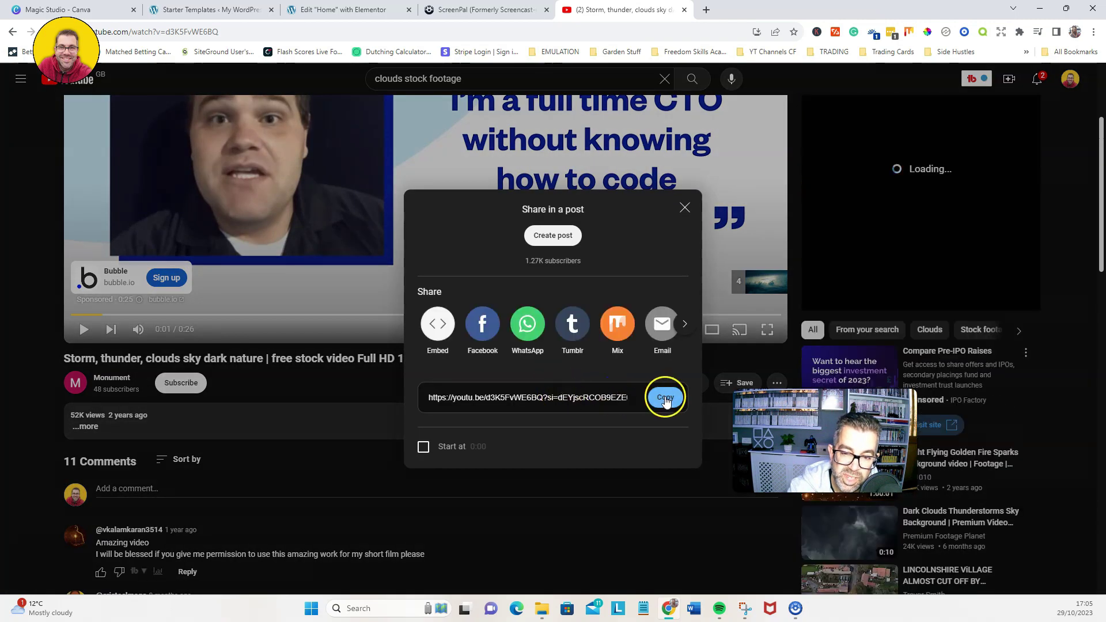
left_click(684, 207)
left_click(478, 10)
left_click(344, 10)
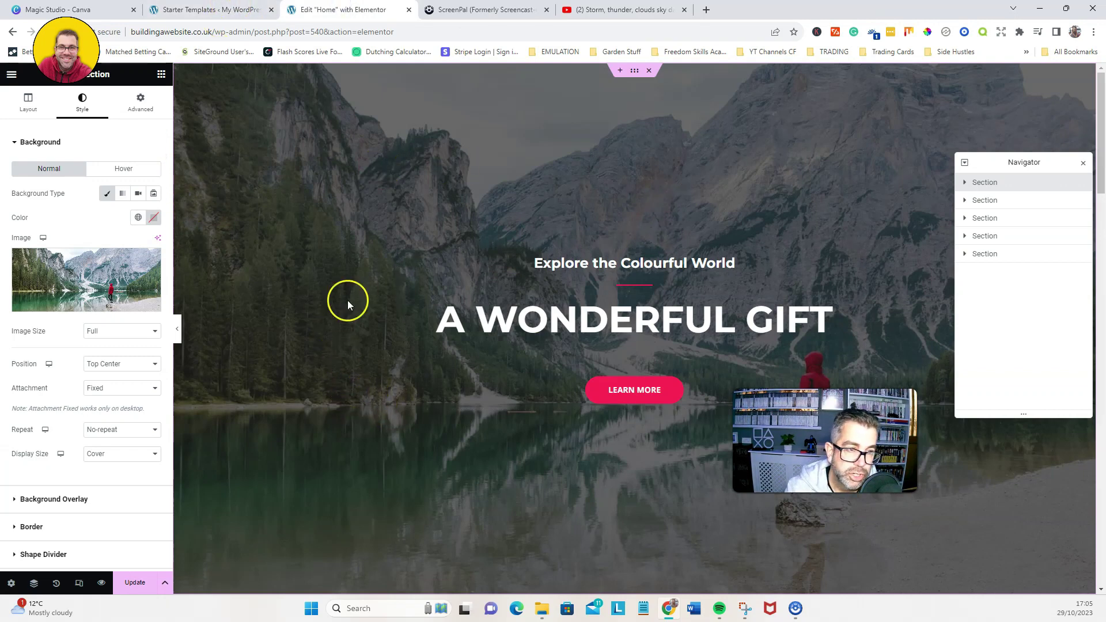
- Set the hero background type to Video with the pasted storm clouds link, then preview
mouse_move(87, 279)
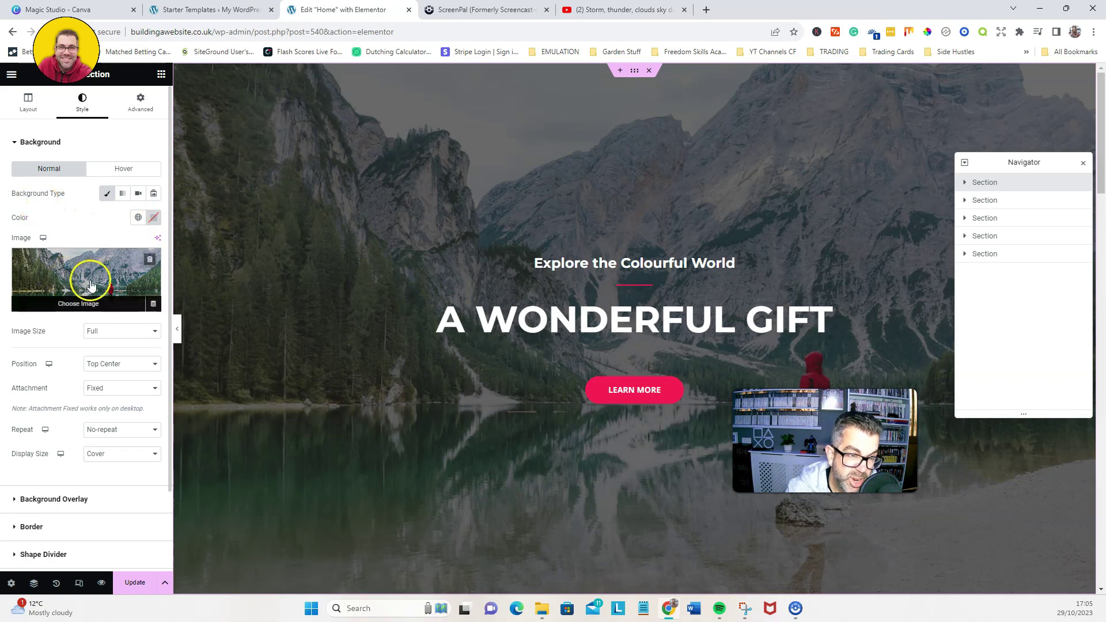
left_click(136, 194)
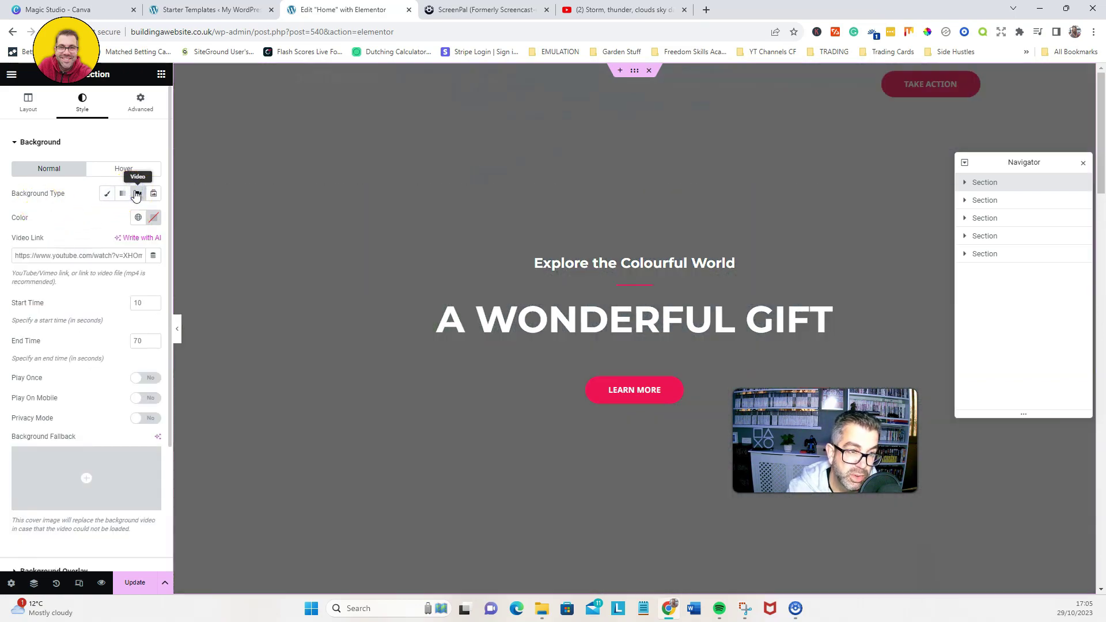
left_click(21, 254)
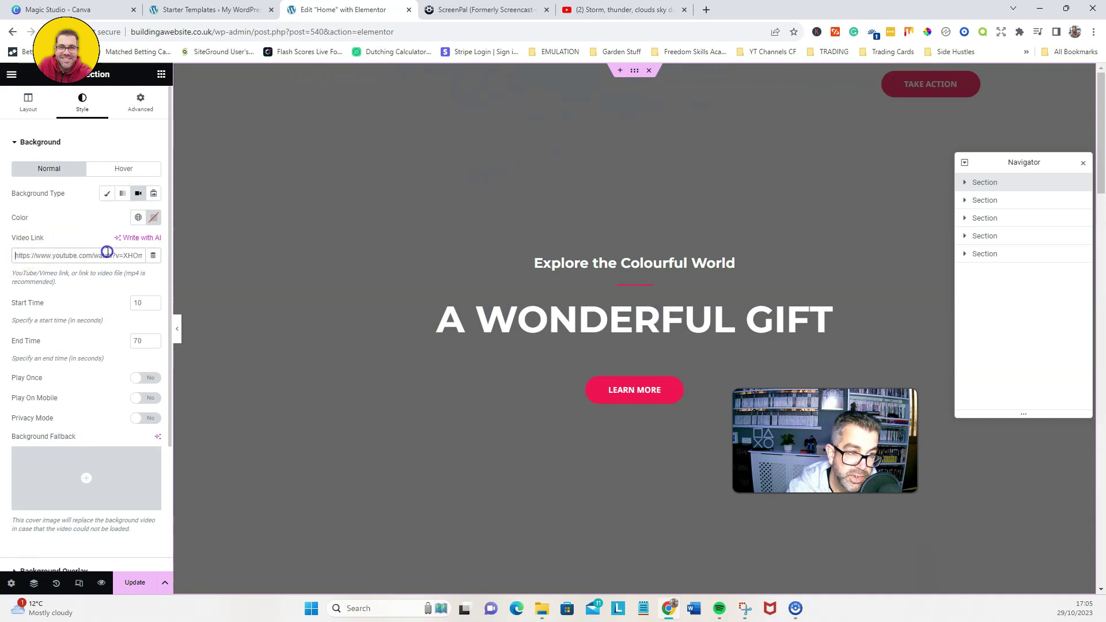
key("ctrl+a")
key("ctrl+v")
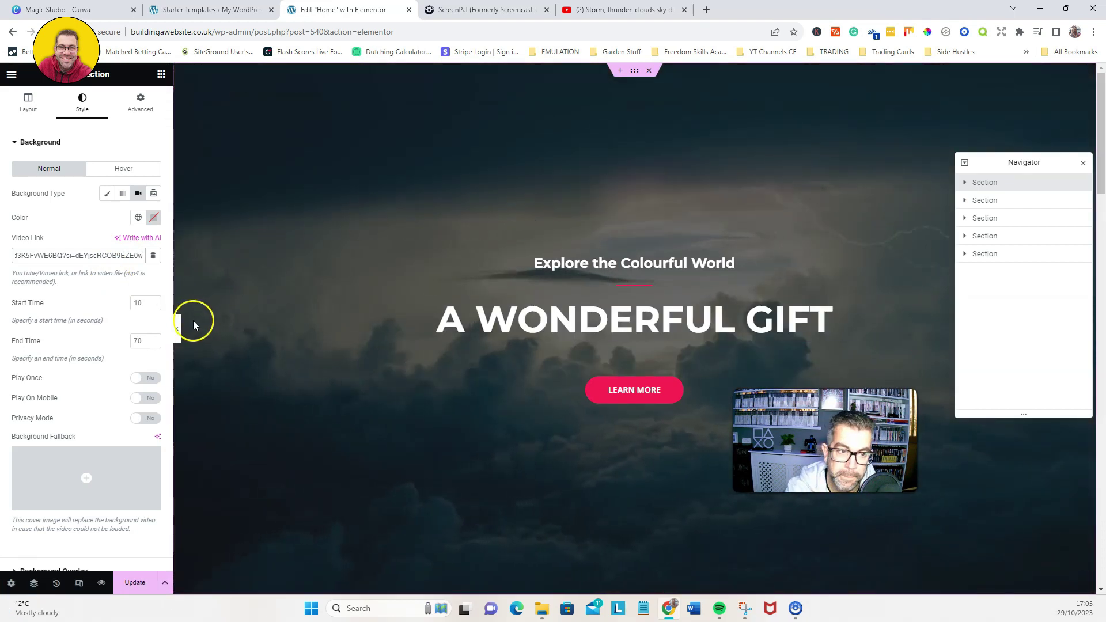
left_click(179, 329)
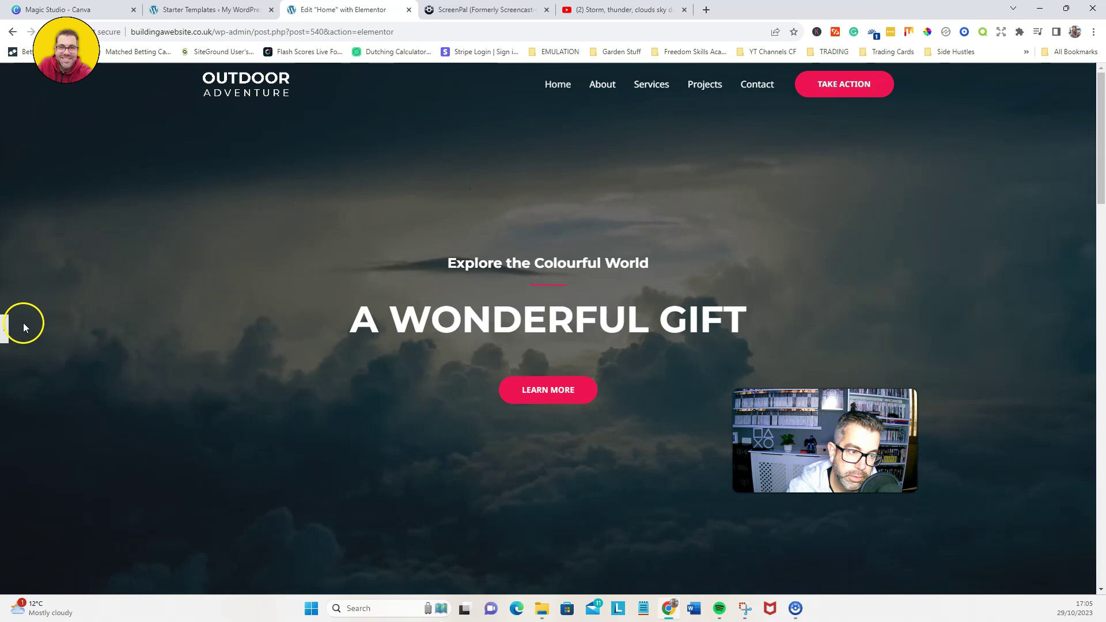
- Reopen the editor panel and scroll through the hero section's Style settings
left_click(6, 333)
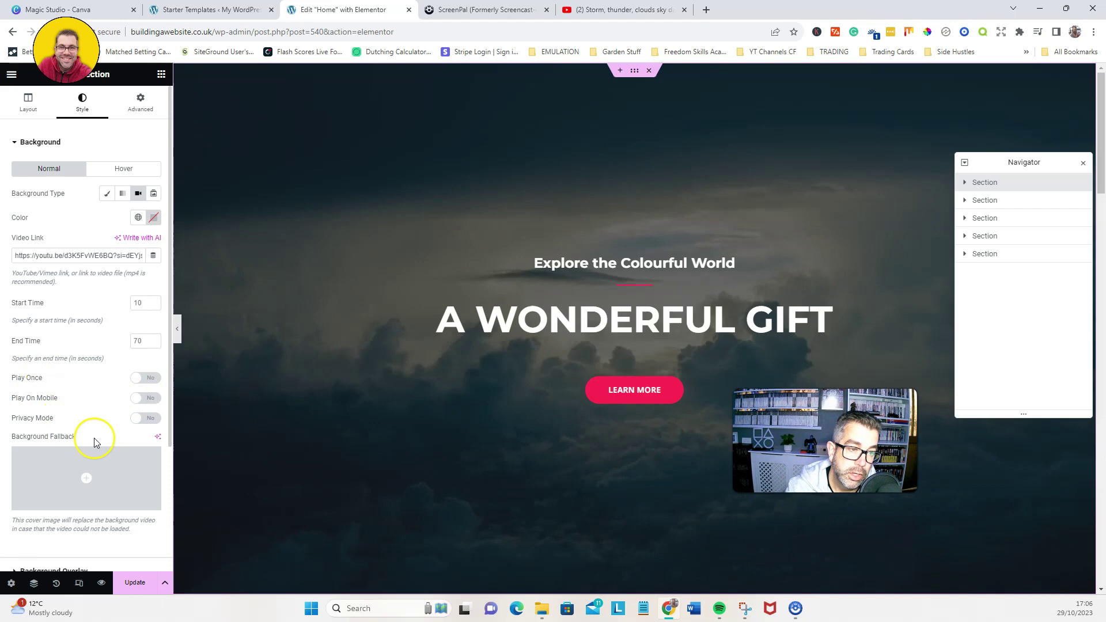
scroll(95, 437, "down", 1)
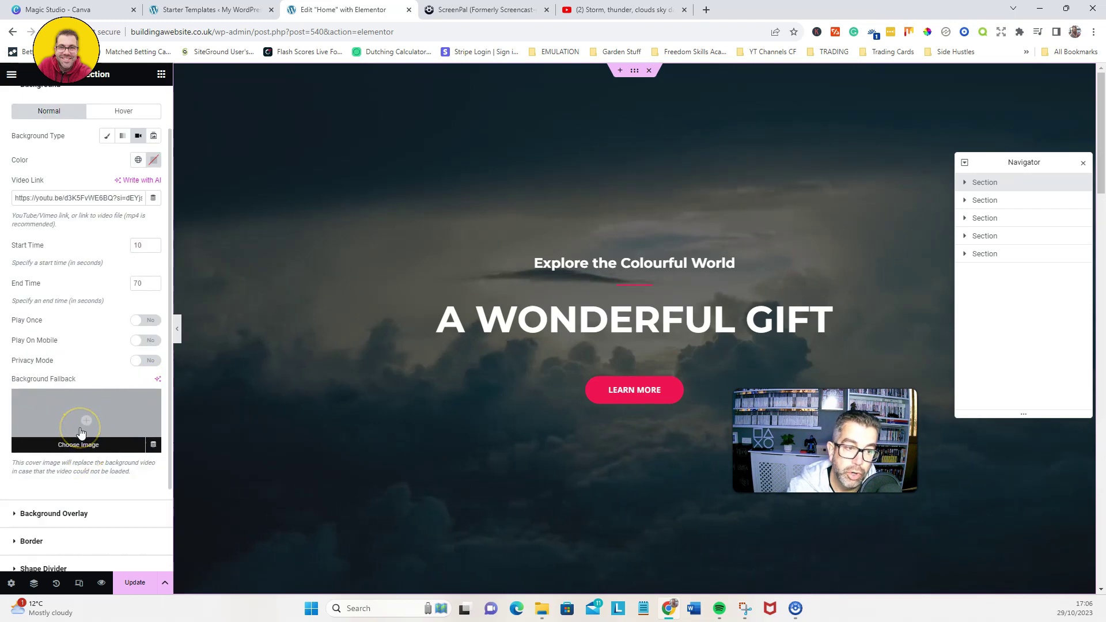
scroll(81, 432, "up", 1)
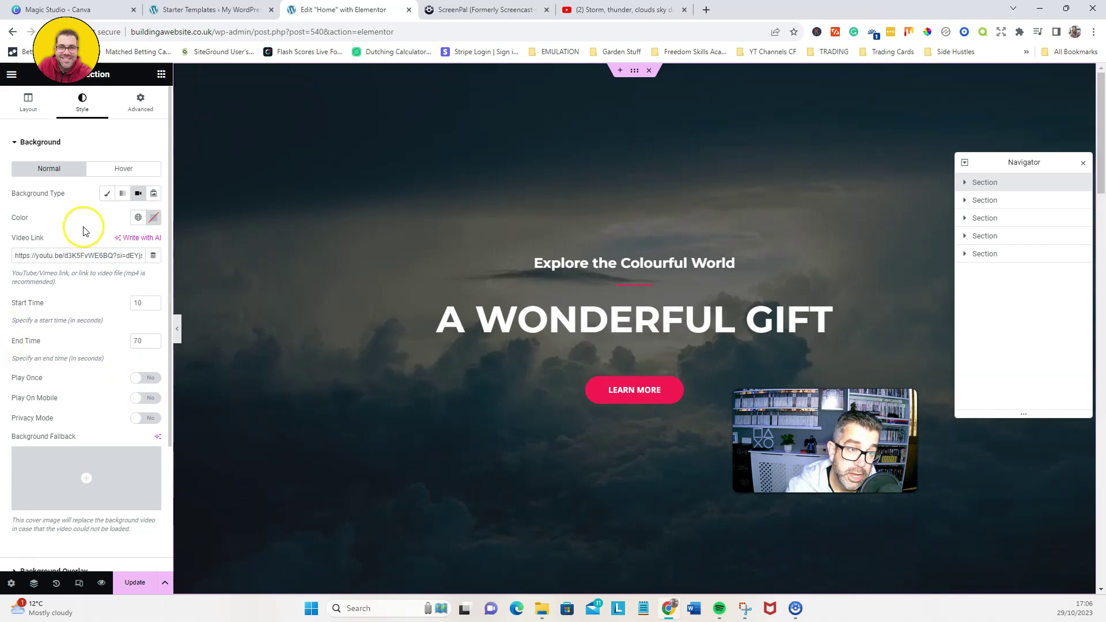
- Collapse Background, expand Background Overlay, and close the overlay image library without choosing one
left_click(15, 143)
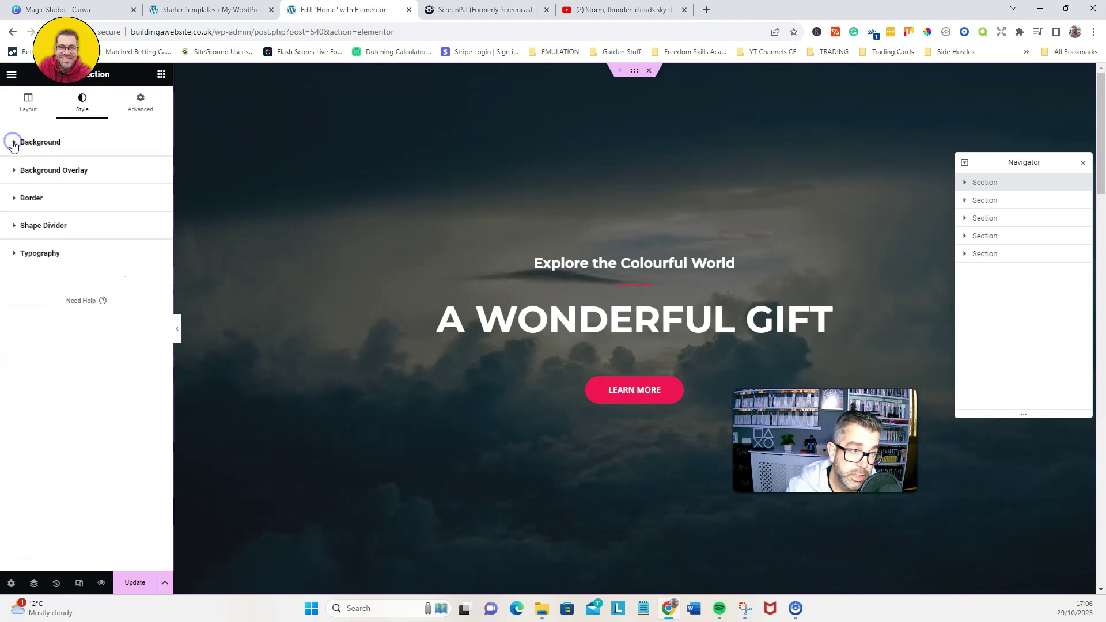
left_click(35, 171)
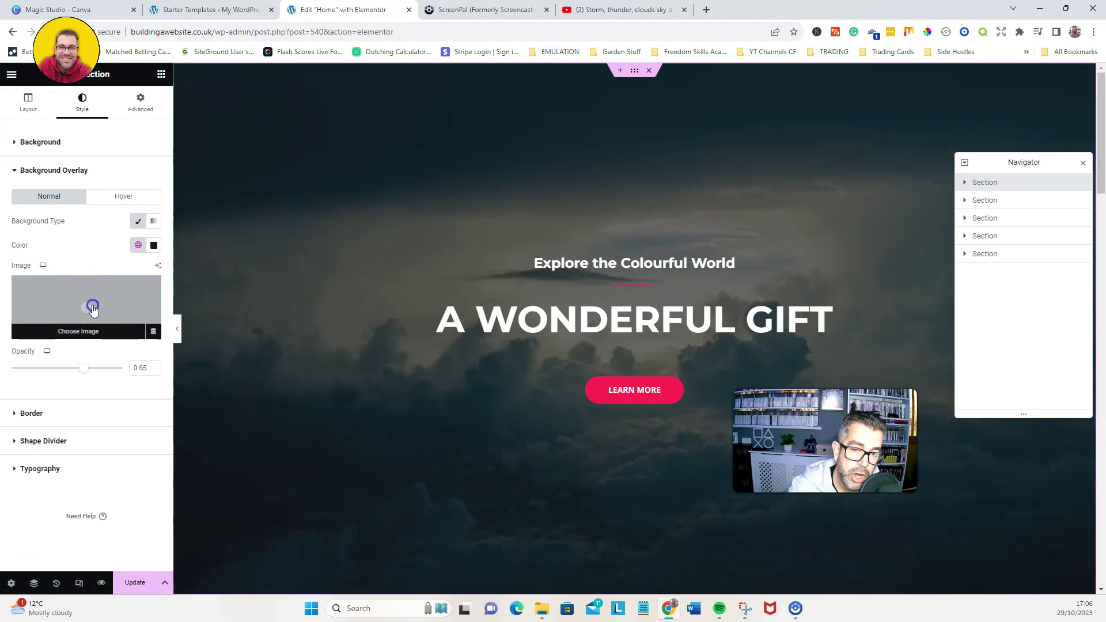
left_click(93, 310)
left_click(1074, 95)
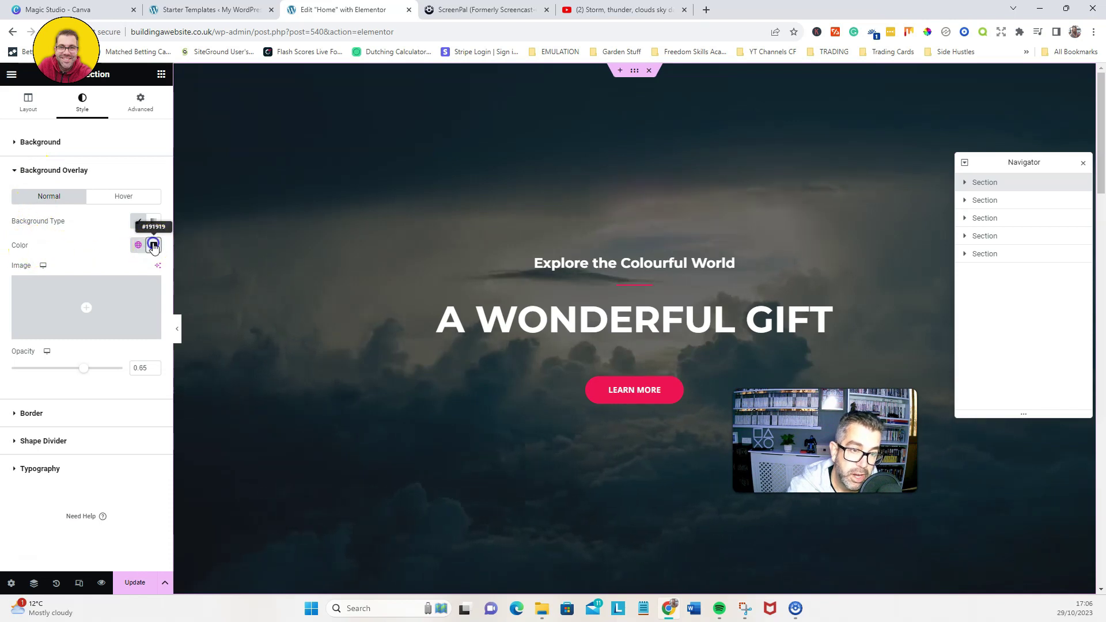
- Adjust the overlay colour picker through several hues until it reads red #DF1313
left_click(154, 246)
left_click(196, 326)
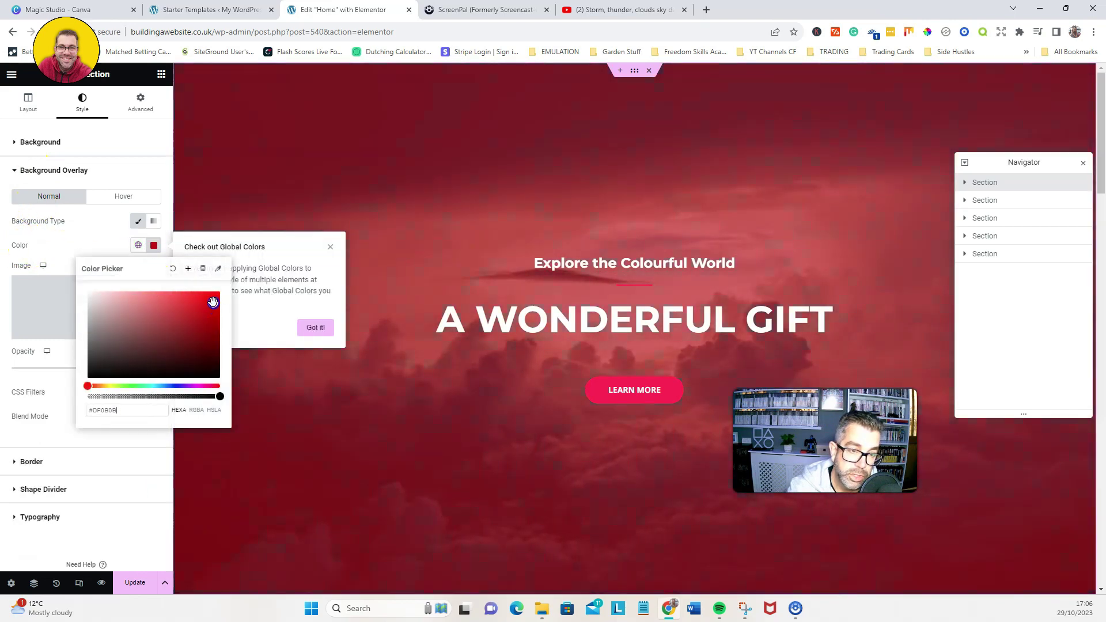
mouse_move(214, 302)
left_mouse_down()
mouse_move(193, 323)
mouse_move(143, 338)
mouse_move(165, 365)
mouse_move(205, 312)
mouse_move(111, 348)
mouse_move(98, 374)
left_mouse_up()
mouse_move(173, 386)
left_mouse_down()
mouse_move(207, 305)
mouse_move(197, 310)
left_mouse_up()
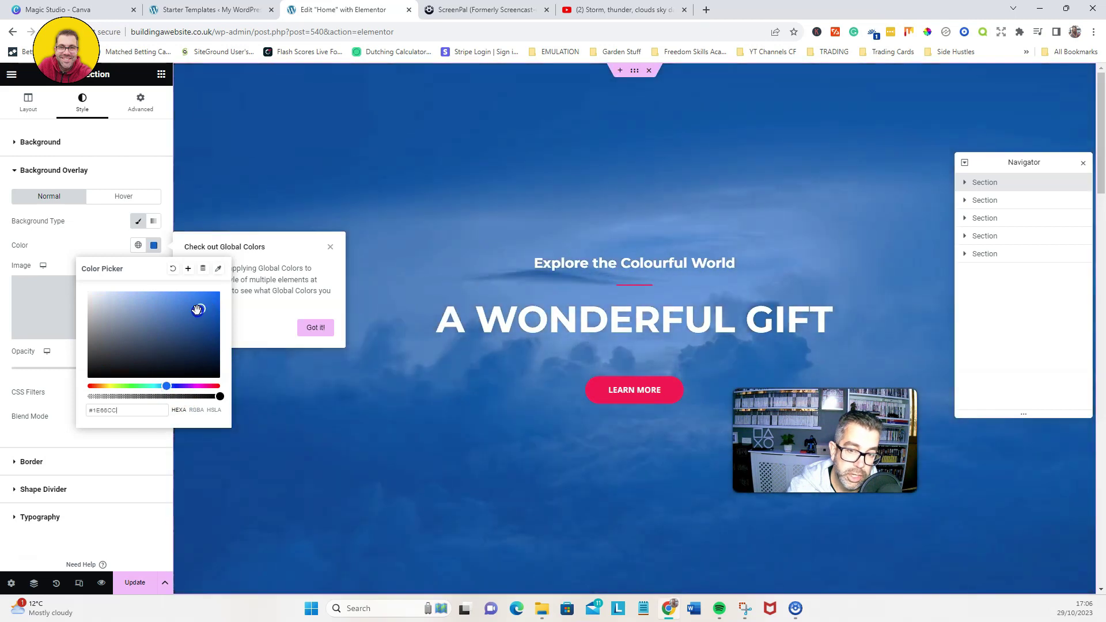
left_click_drag(167, 385, 109, 391)
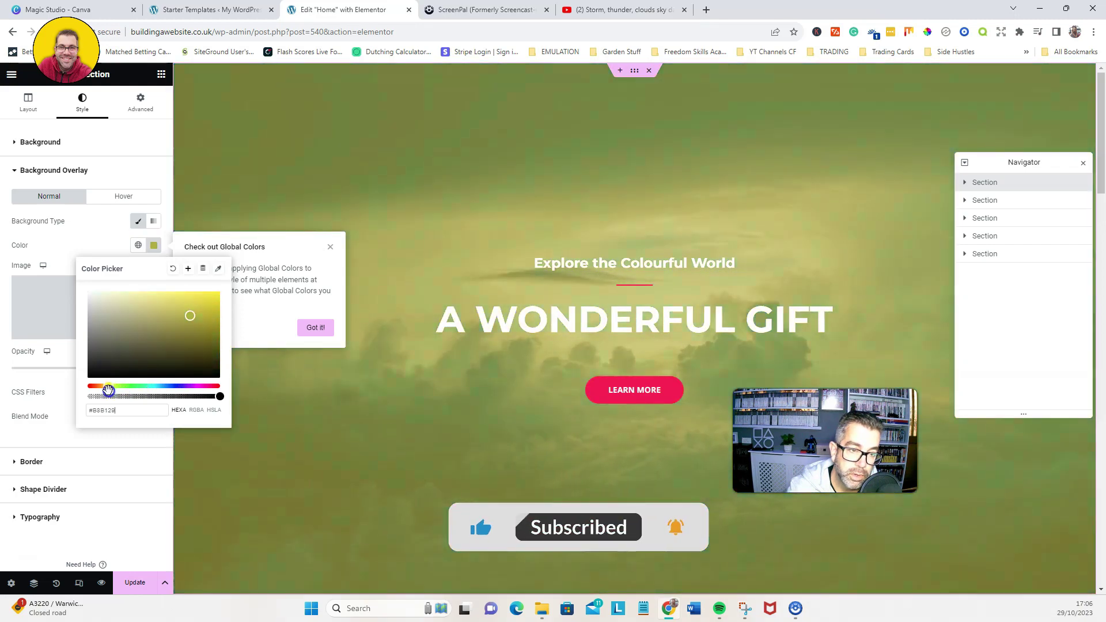
mouse_move(180, 346)
left_mouse_down()
mouse_move(215, 299)
mouse_move(191, 325)
left_mouse_up()
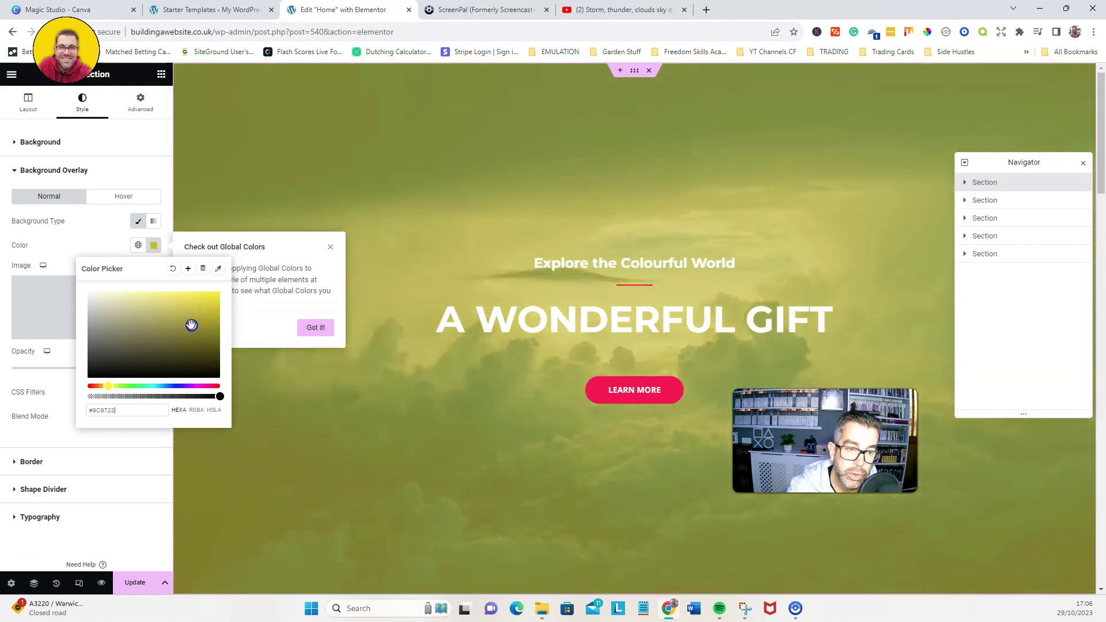
left_click_drag(158, 384, 179, 386)
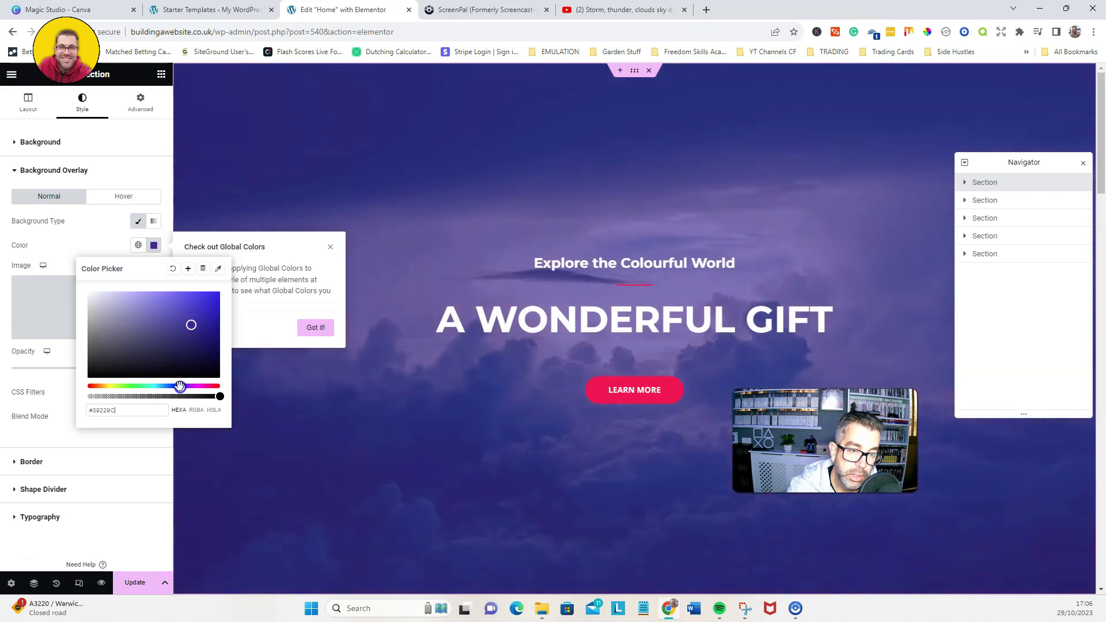
mouse_move(191, 325)
left_mouse_down()
mouse_move(203, 329)
mouse_move(209, 301)
left_mouse_up()
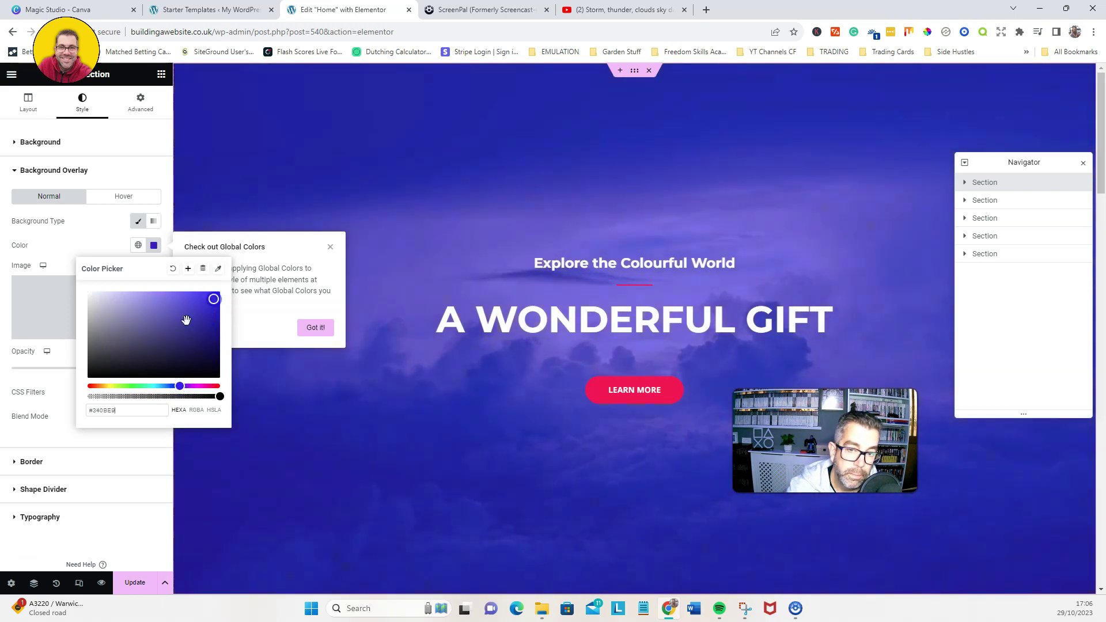
left_click_drag(192, 386, 219, 386)
mouse_move(202, 328)
left_mouse_down()
mouse_move(218, 297)
mouse_move(208, 302)
left_mouse_up()
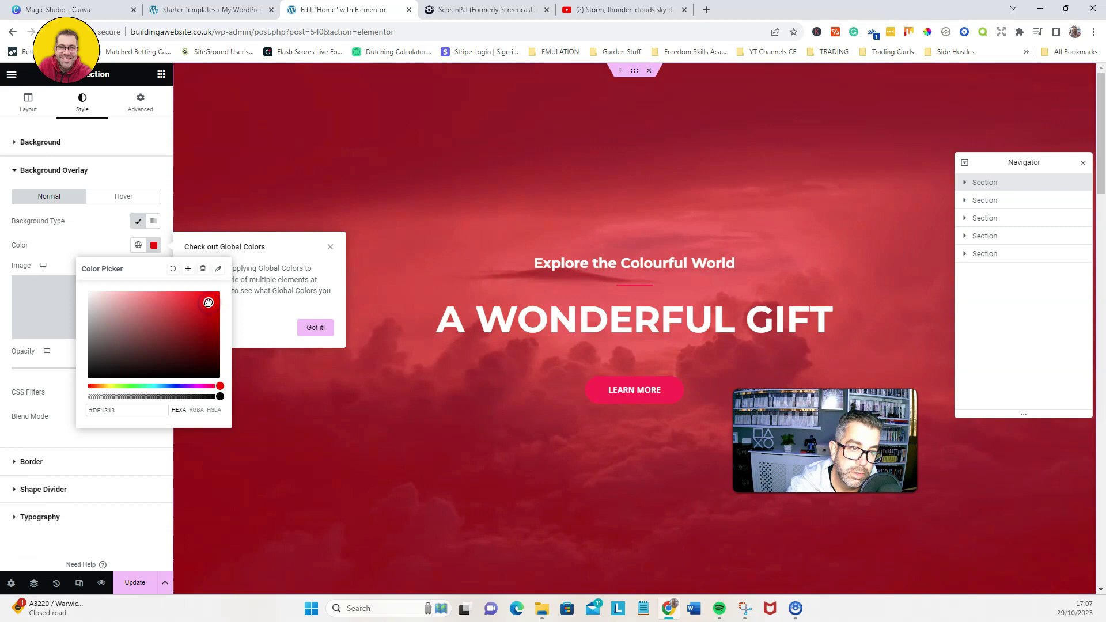
- Reduce the hero's red overlay opacity to 0.44 and update the page
left_click(111, 247)
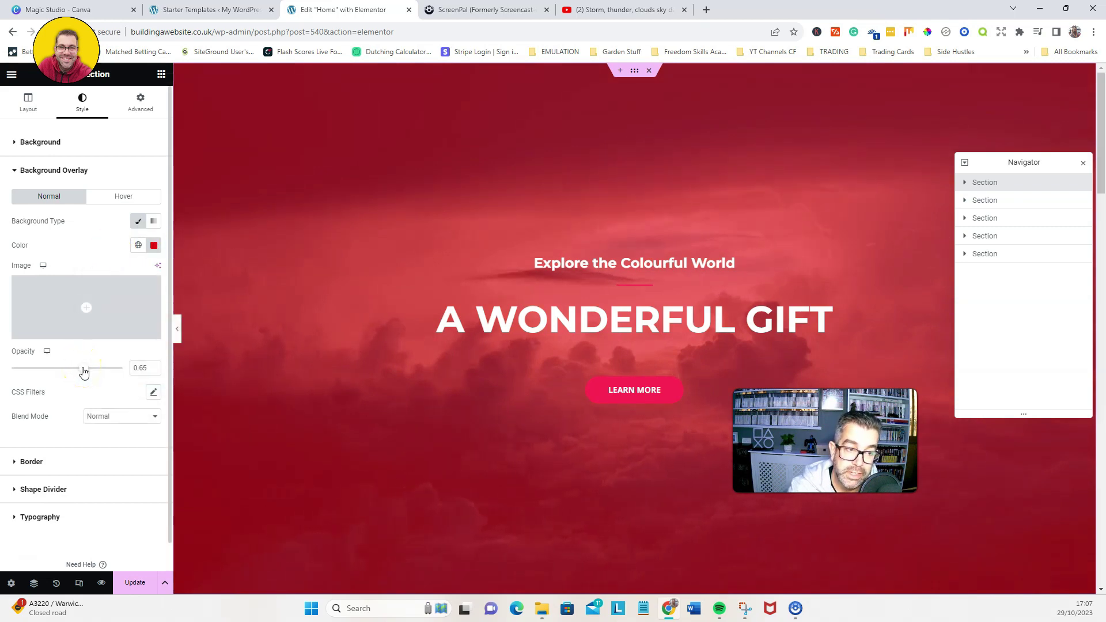
left_click_drag(83, 371, 60, 378)
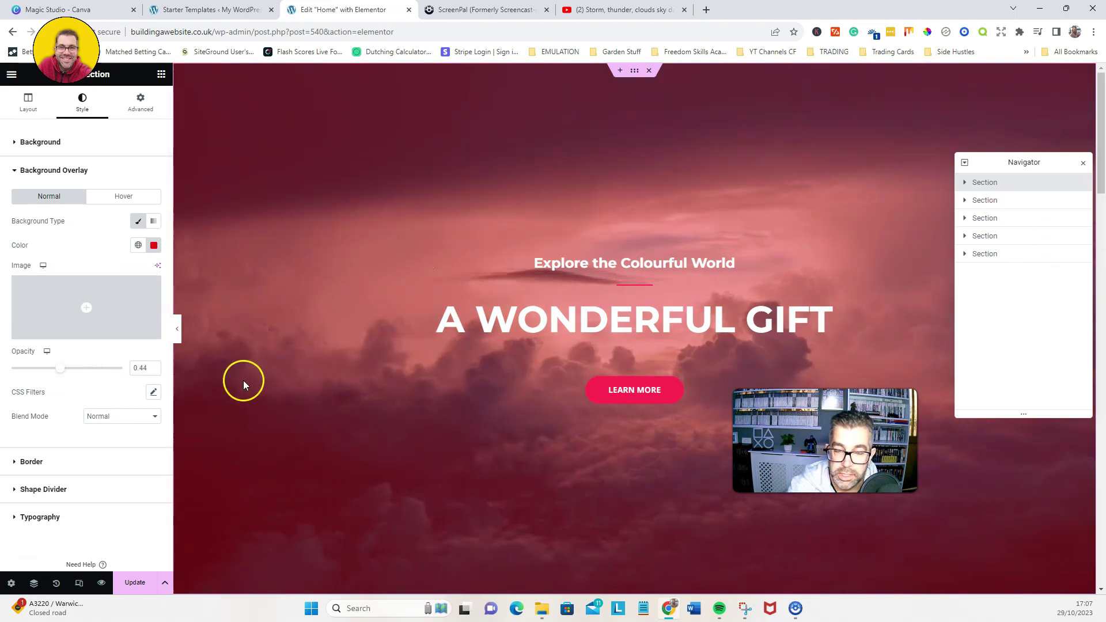
left_click(137, 583)
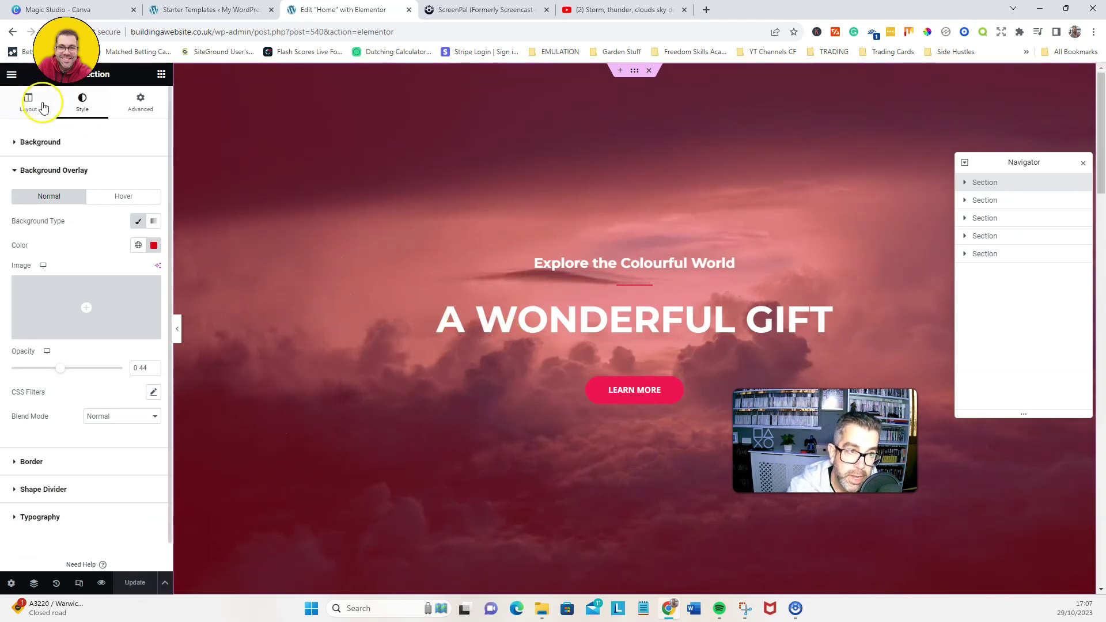
- Exit Elementor and choose Home as the static homepage in Reading Settings
left_click(12, 74)
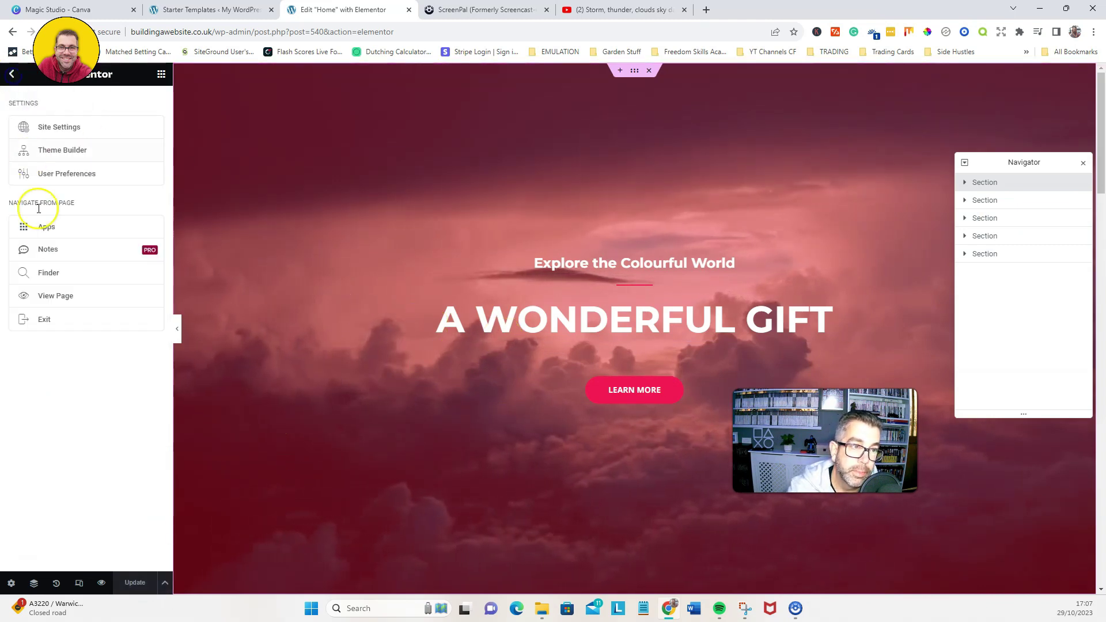
left_click(41, 321)
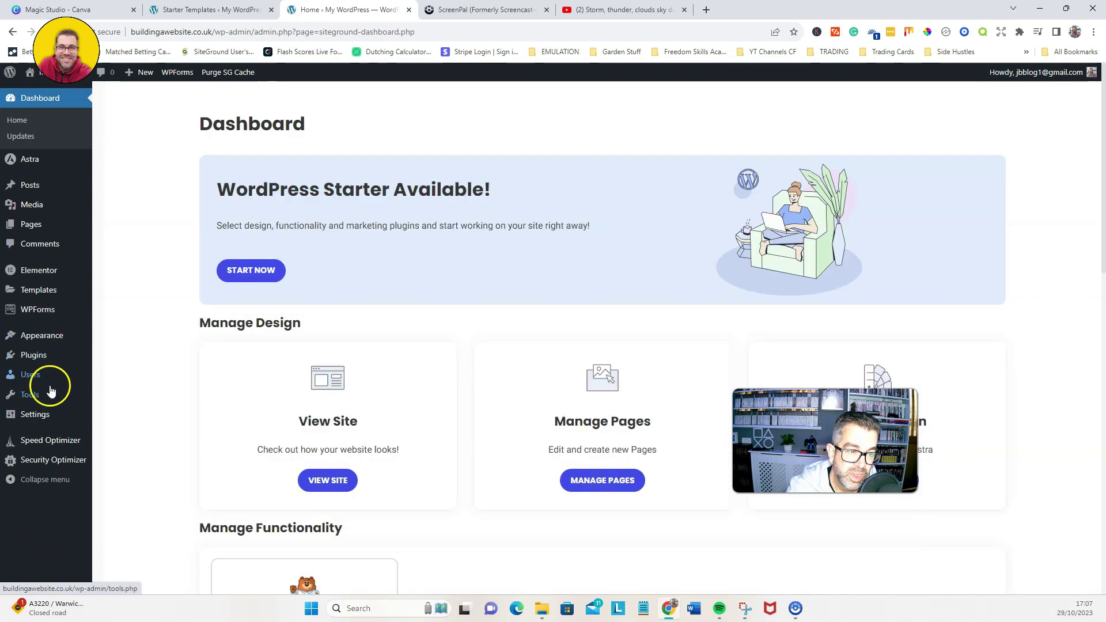
mouse_move(51, 416)
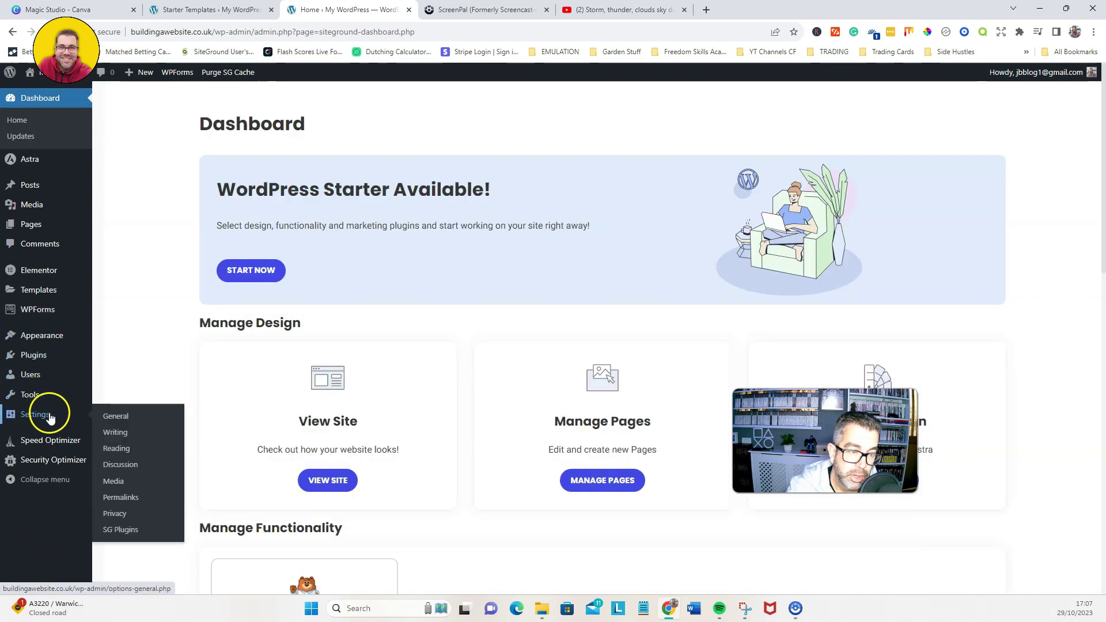
left_click(122, 451)
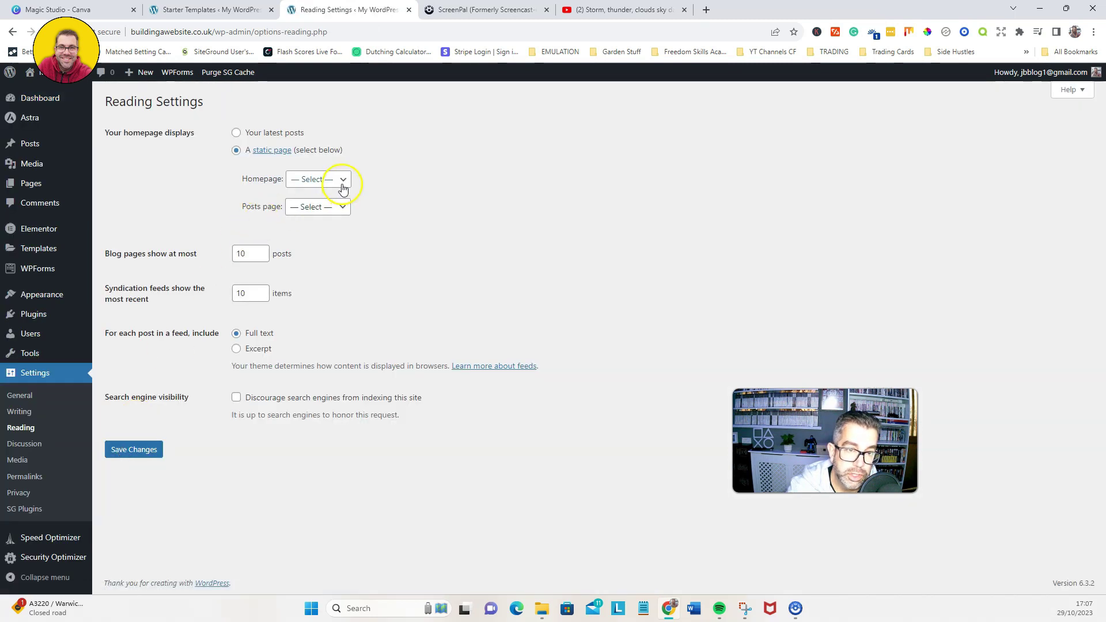
left_click(332, 180)
left_click(301, 229)
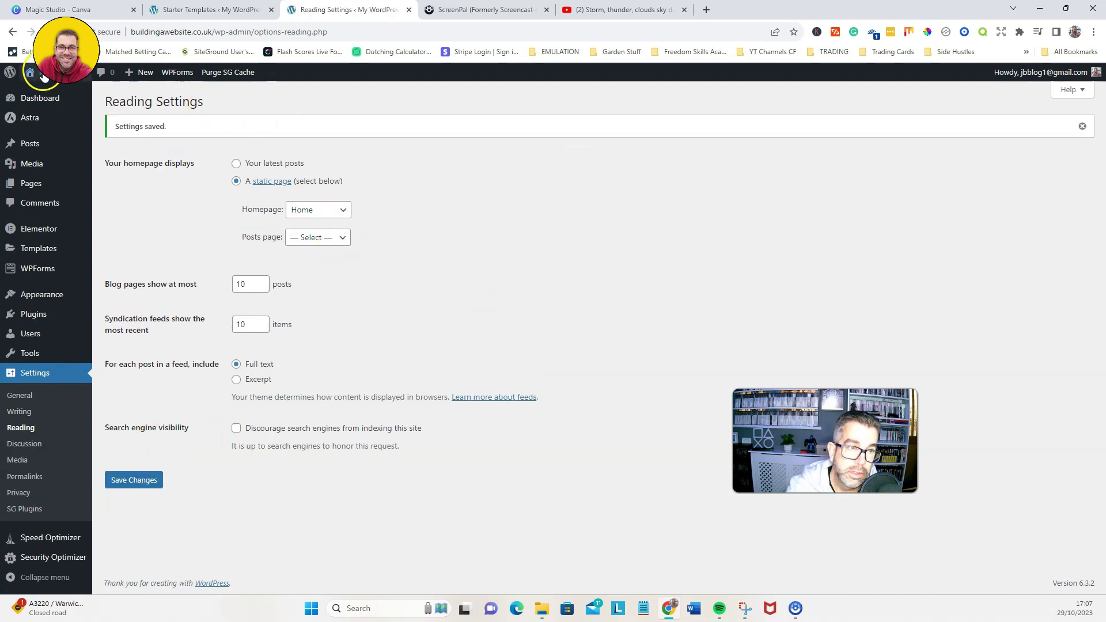
- Visit the live site to see the red-tinted 'A Wonderful Gift' hero on the front page
left_click(45, 93)
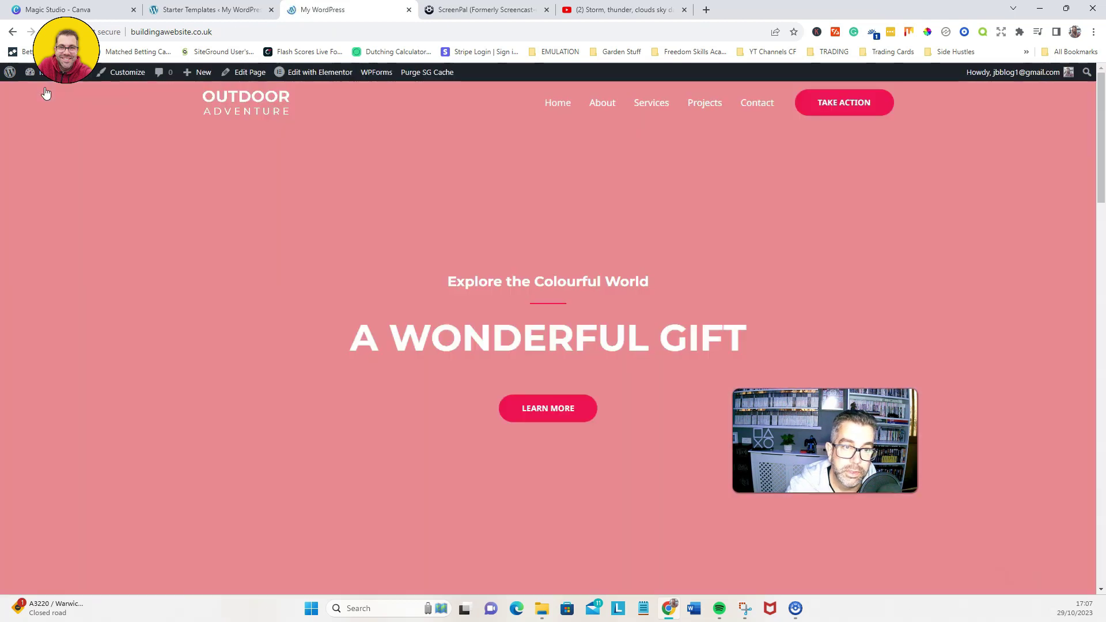